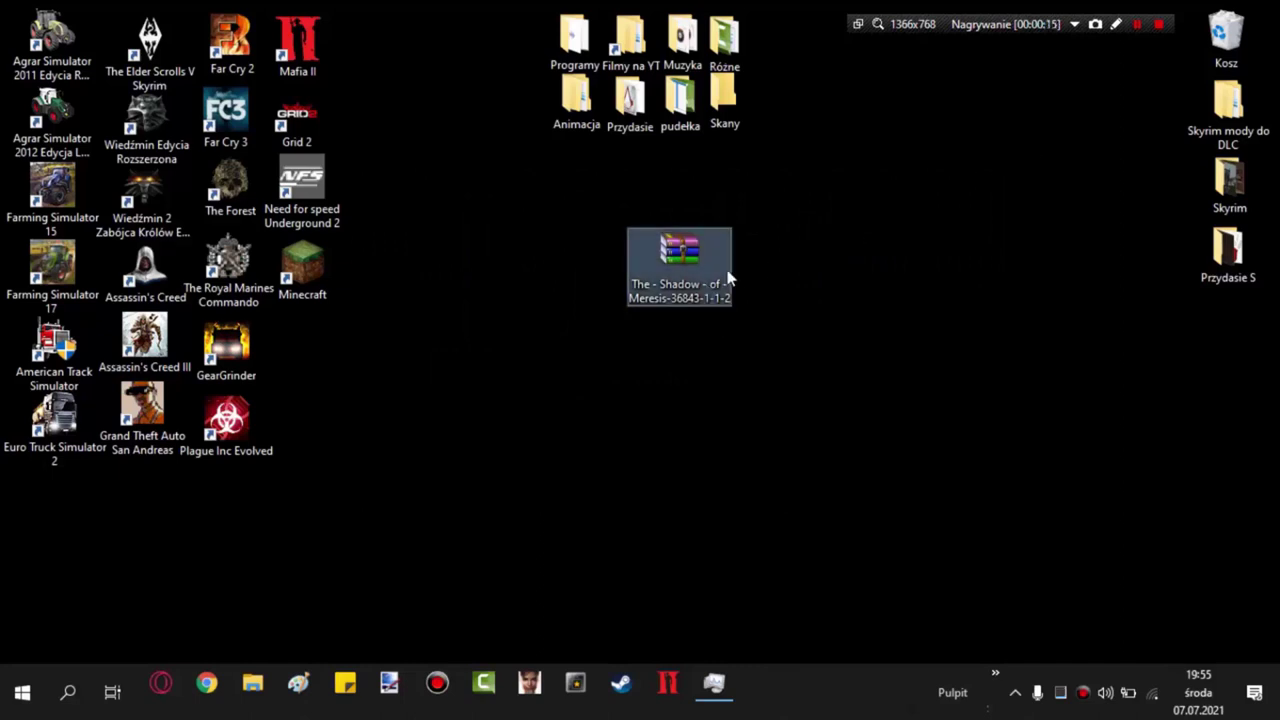
# Extract the Data folder from The Shadow of Meresis 1.1.2 folder in the Meresis mod archive to the desktop.
pyautogui.doubleClick(700, 270)
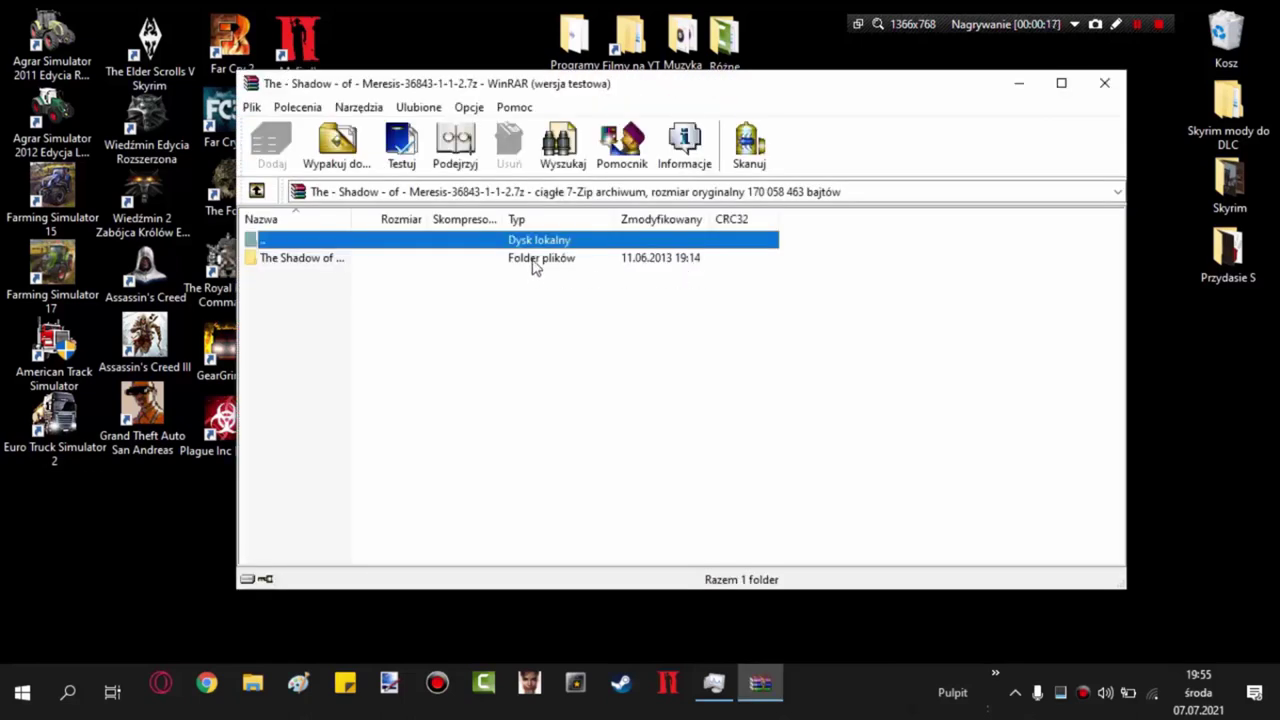
pyautogui.doubleClick(534, 264)
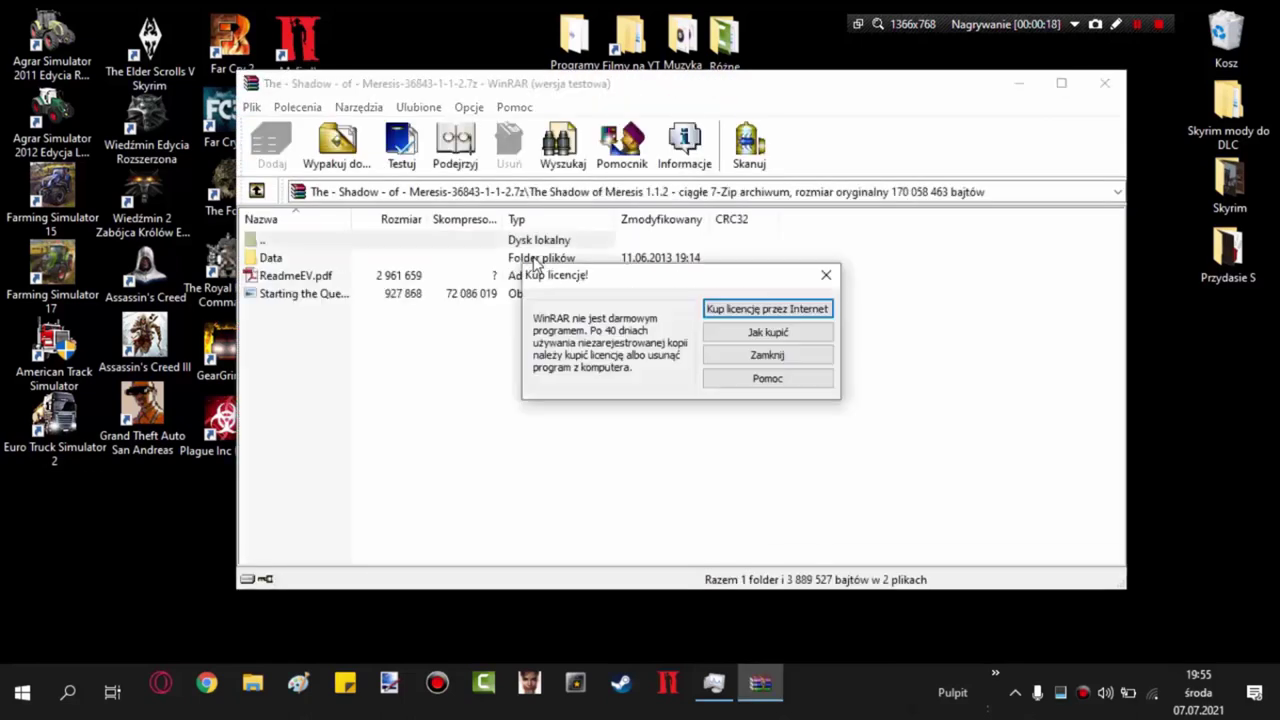
pyautogui.click(826, 274)
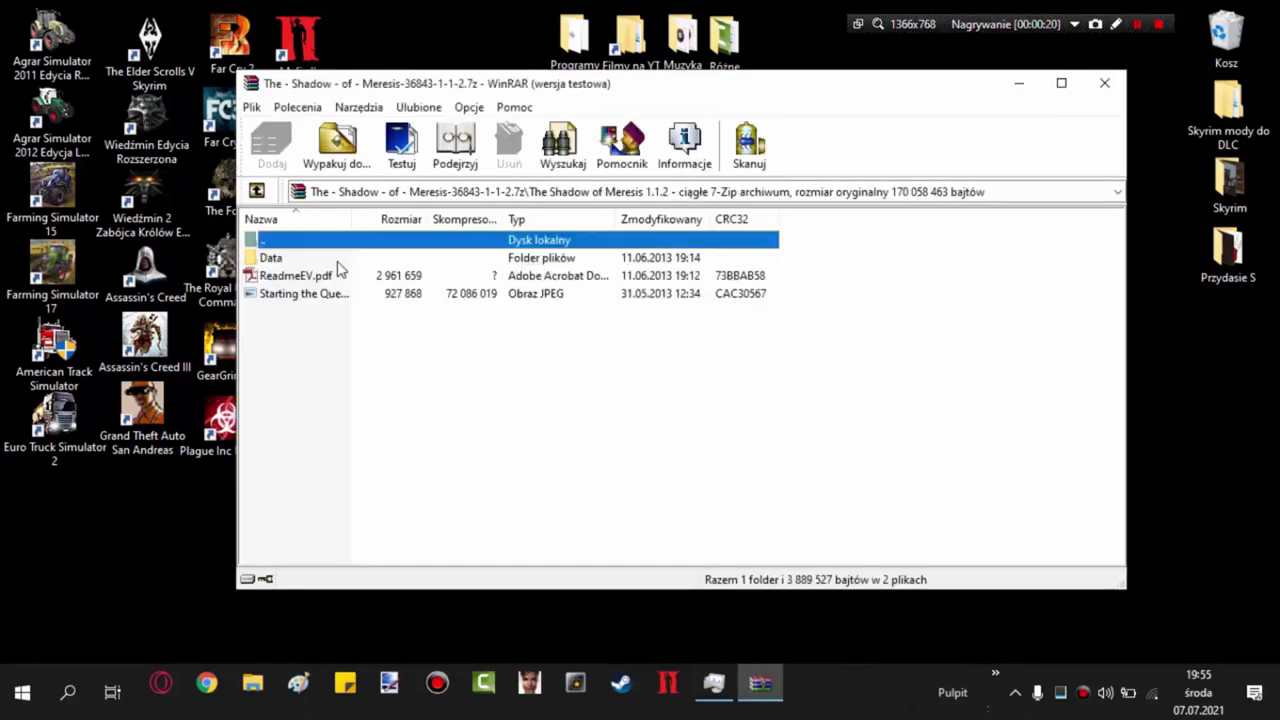
pyautogui.doubleClick(275, 258)
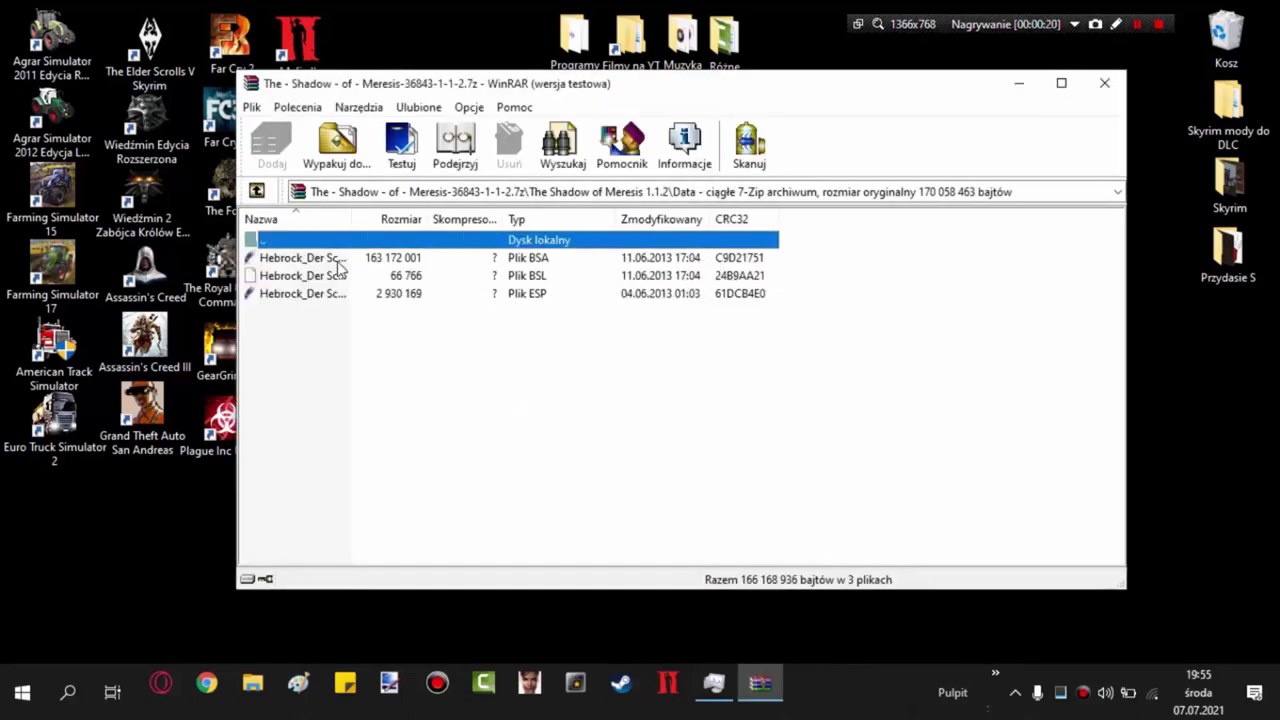
pyautogui.click(557, 296)
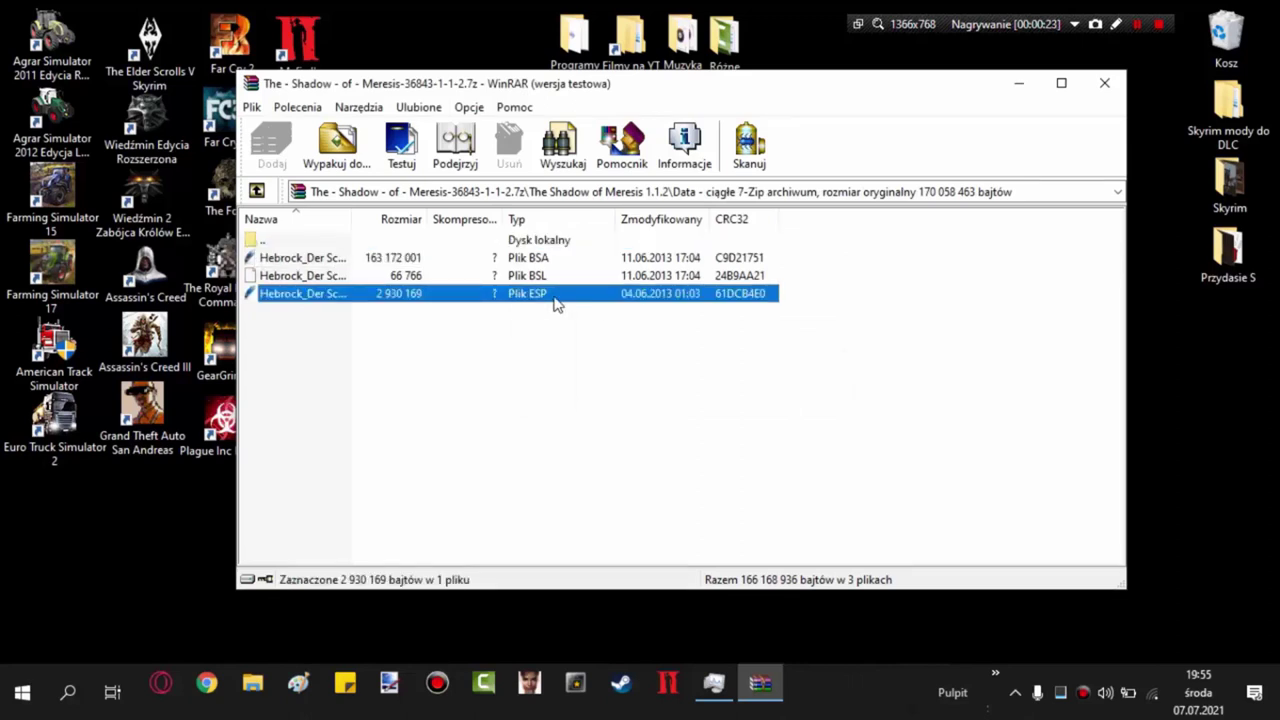
pyautogui.press('BackSpace')
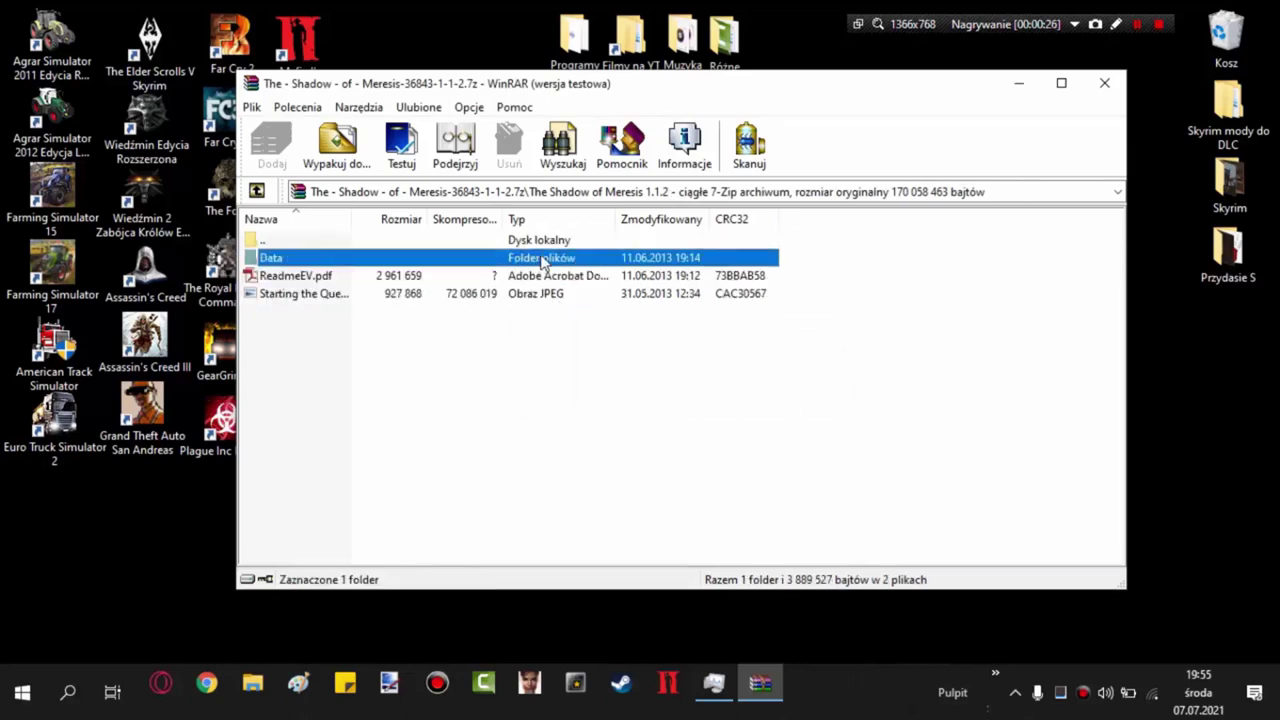
pyautogui.moveTo(543, 260); pyautogui.dragTo(1157, 410)
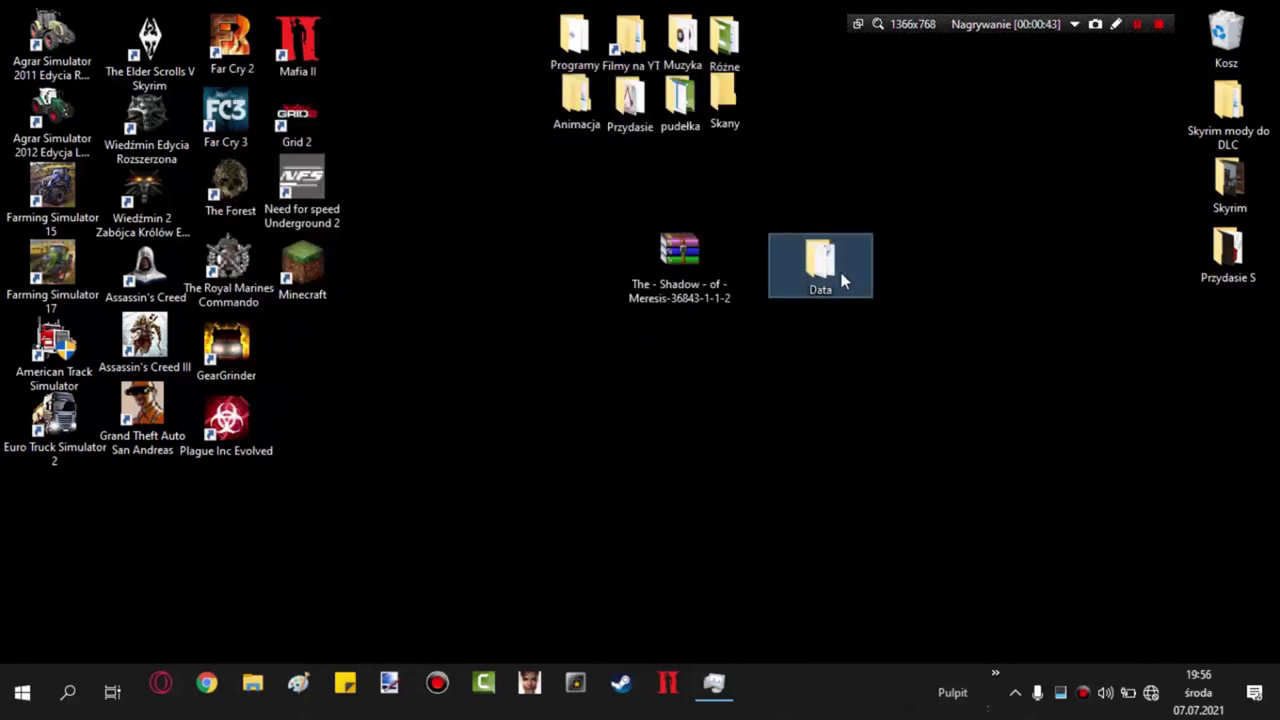
# Delete the BSA and BSL files from the extracted Data folder, keeping only the ESP file.
pyautogui.doubleClick(842, 282)
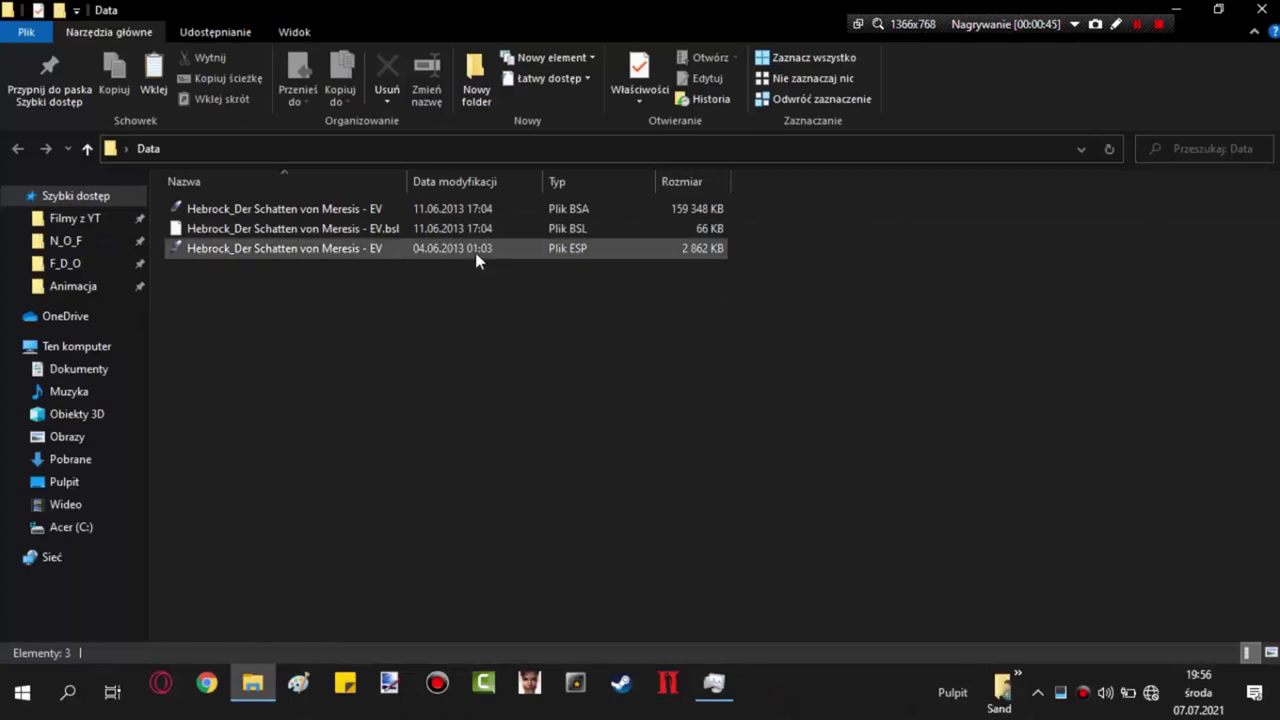
pyautogui.click(478, 228)
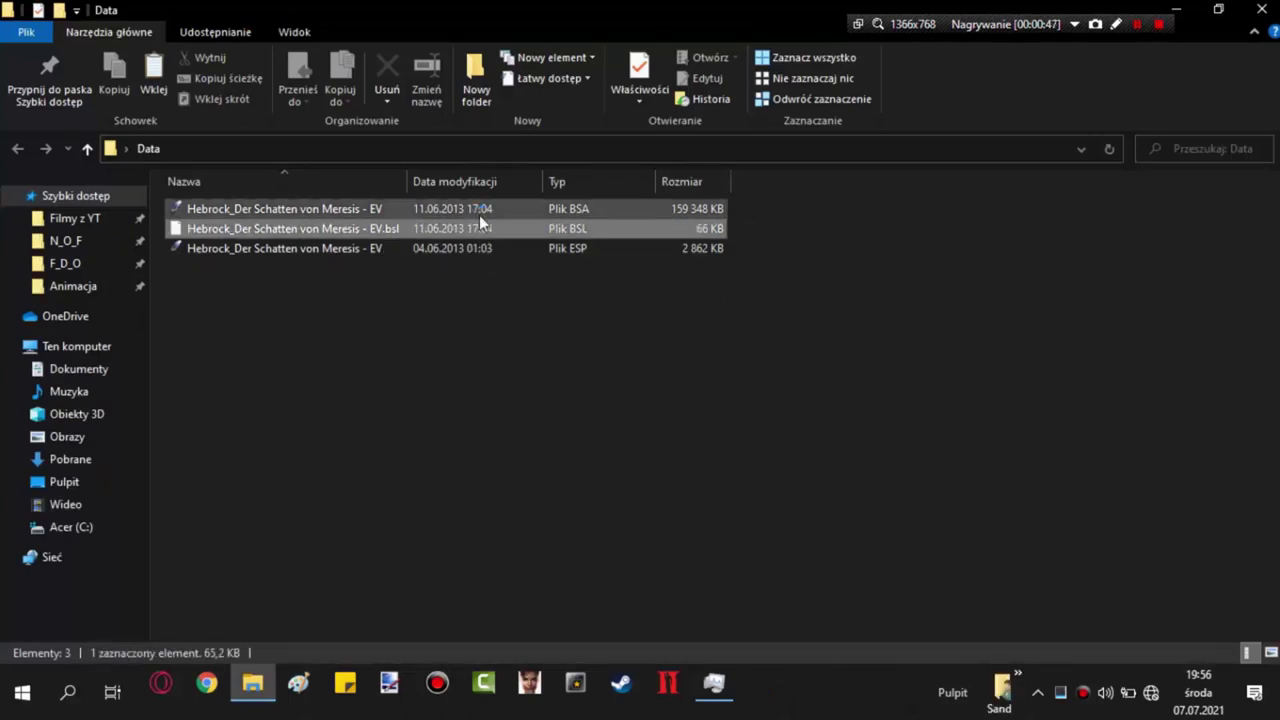
pyautogui.keyDown('ctrl'); pyautogui.click(479, 215); pyautogui.keyUp('ctrl')
pyautogui.press('Delete')
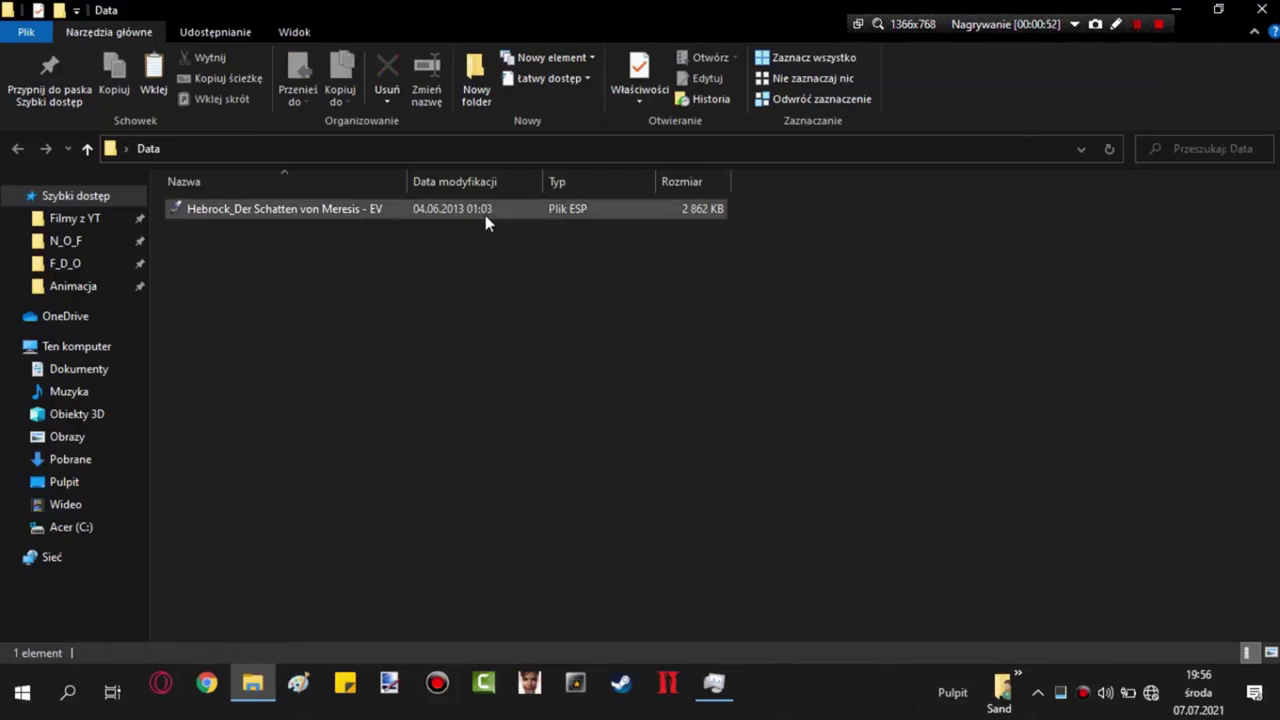
# Open the Hebrock_Der Schatten von Meresis - EV ESP file in xTranslator and maximize its window.
pyautogui.rightClick(446, 211)
pyautogui.moveTo(625, 333)
pyautogui.click(955, 370)
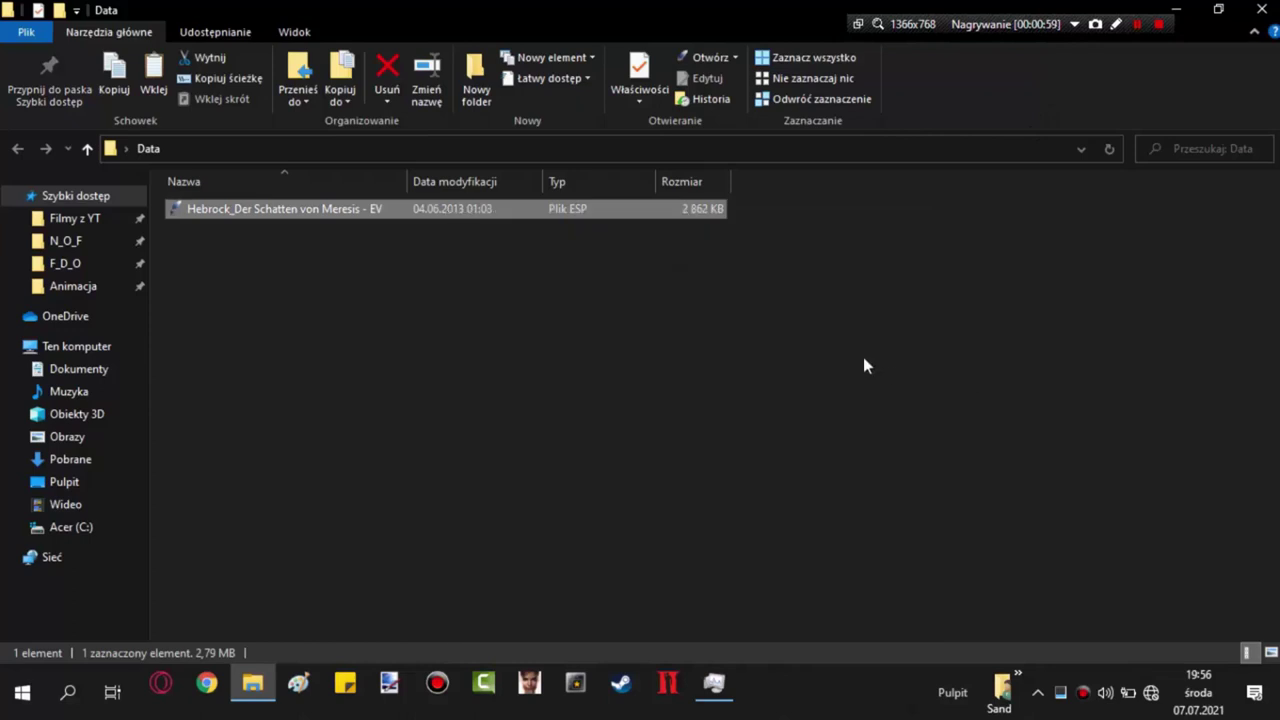
pyautogui.click(714, 560)
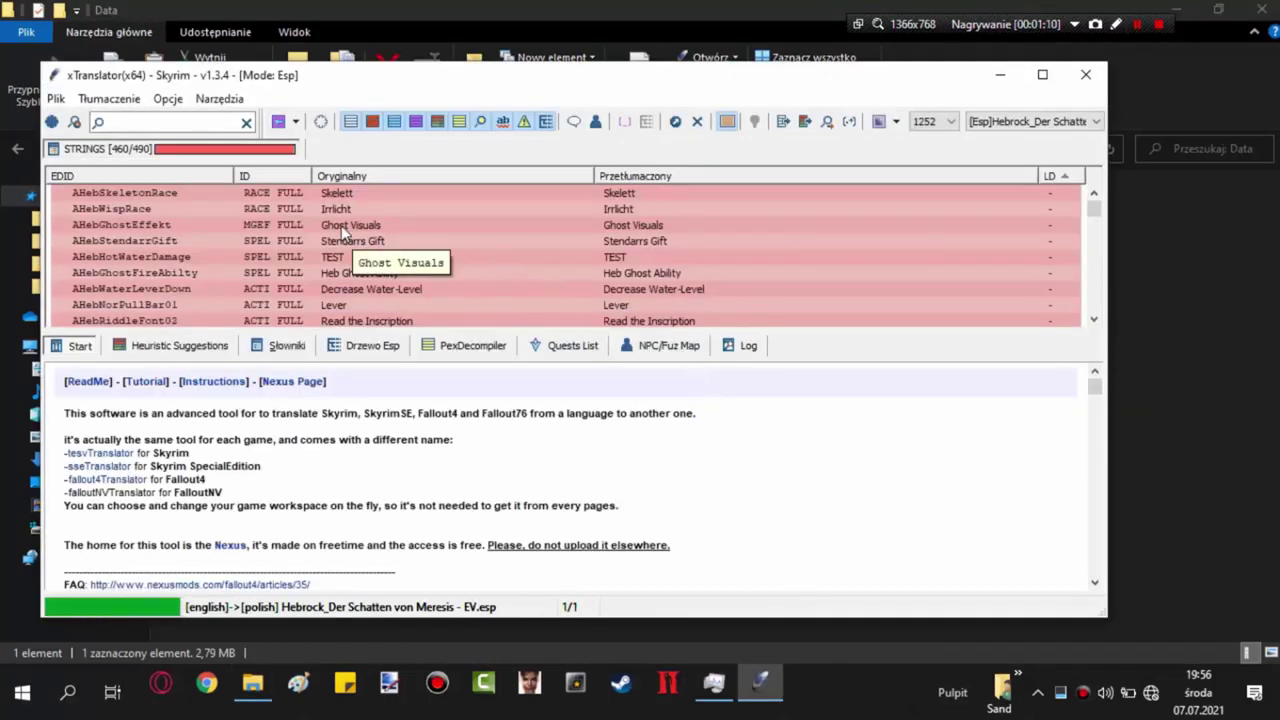
pyautogui.scroll(-3, 341, 225)
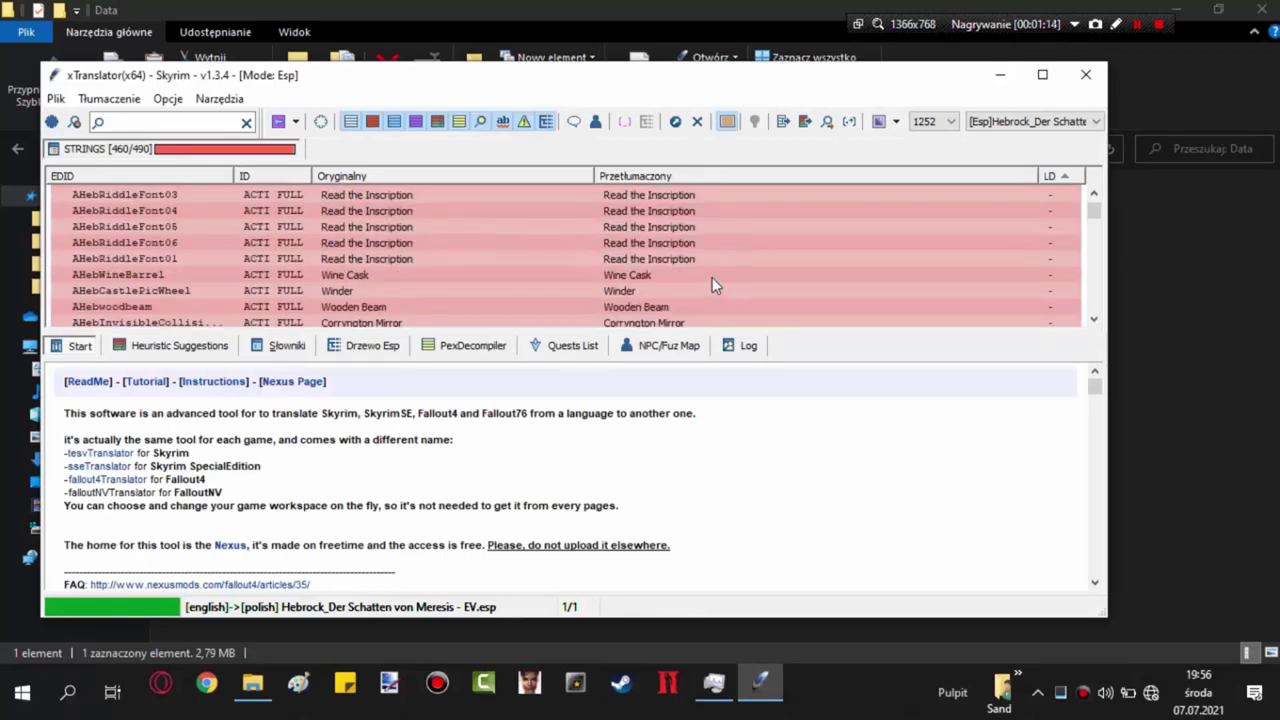
pyautogui.click(1042, 74)
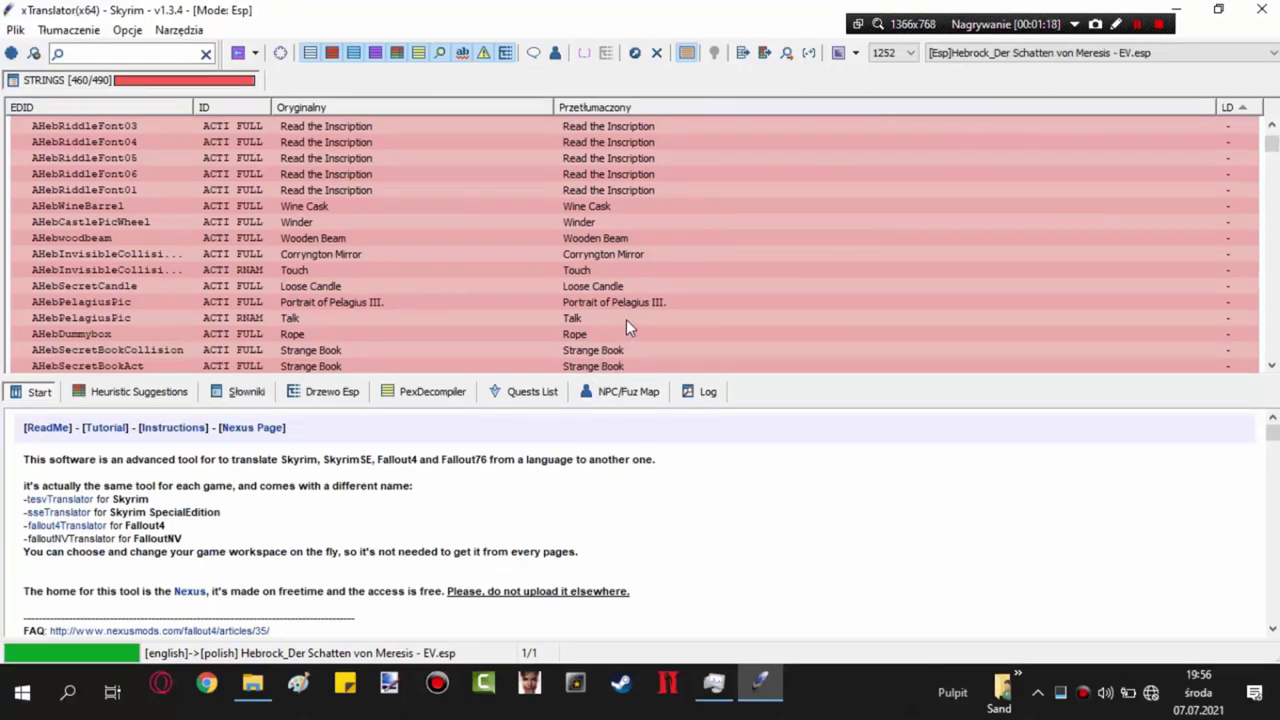
# Translate the "Touch" string as "Dotknij" and the "Talk" string as "Rozmawiaj".
pyautogui.doubleClick(616, 270)
pyautogui.write('D')
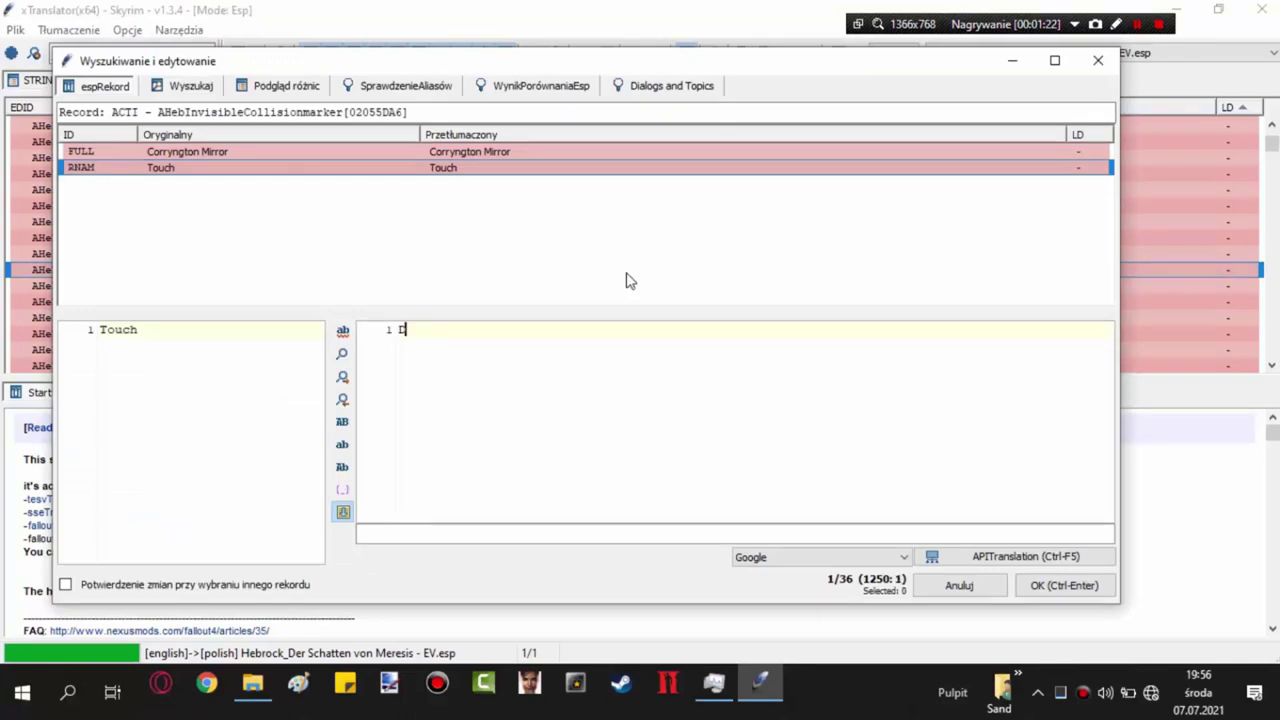
pyautogui.write('otknij')
pyautogui.hotkey('ctrl', 'Return')
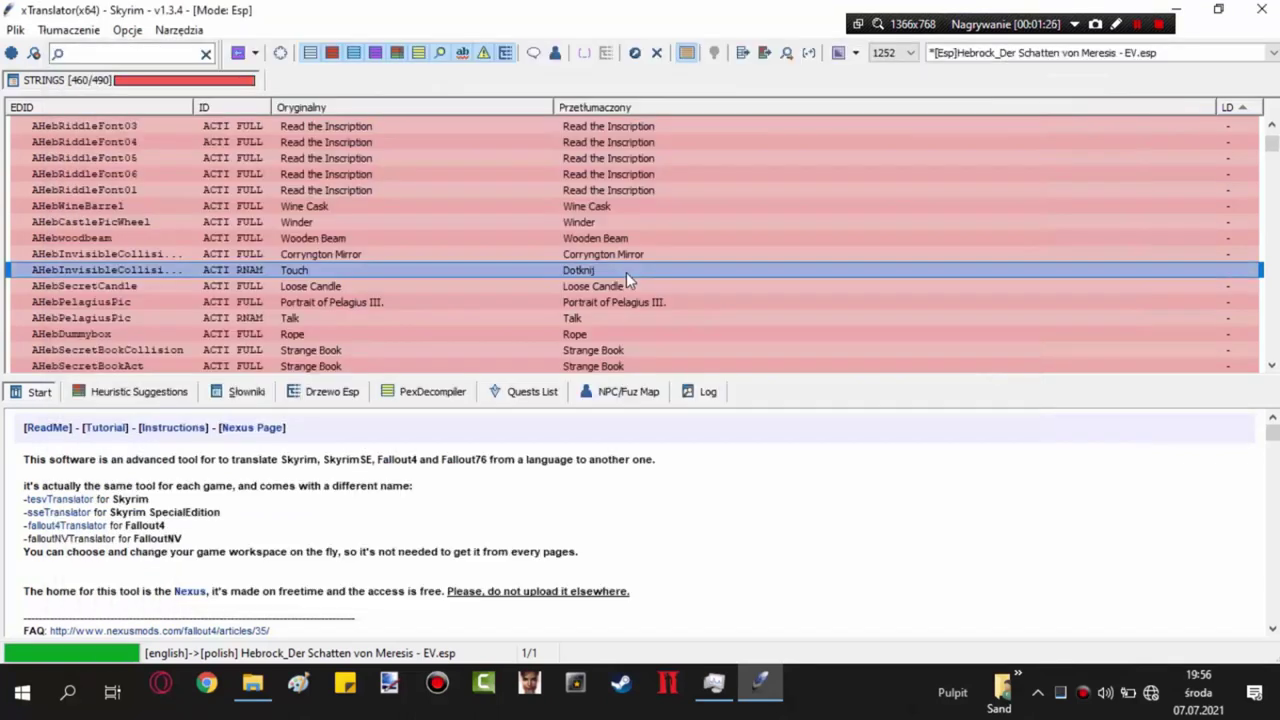
pyautogui.doubleClick(626, 318)
pyautogui.write('P')
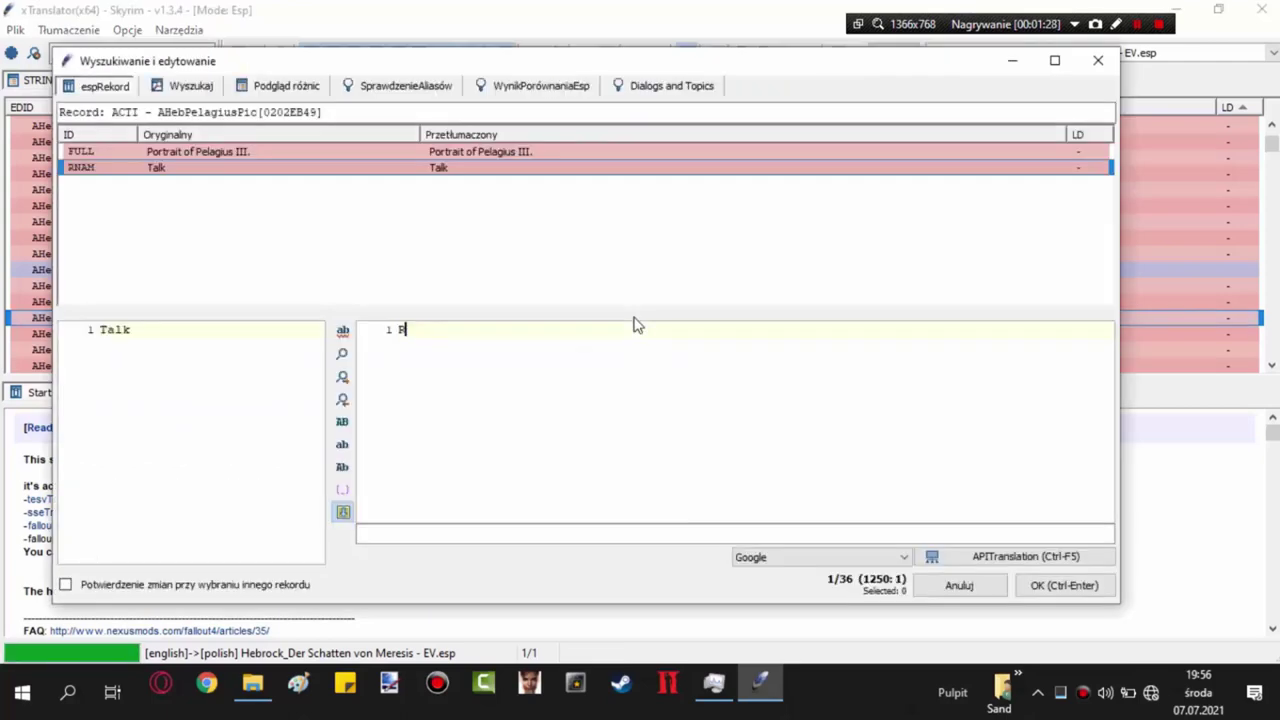
pyautogui.write('ozmawiaj')
pyautogui.hotkey('ctrl', 'Return')
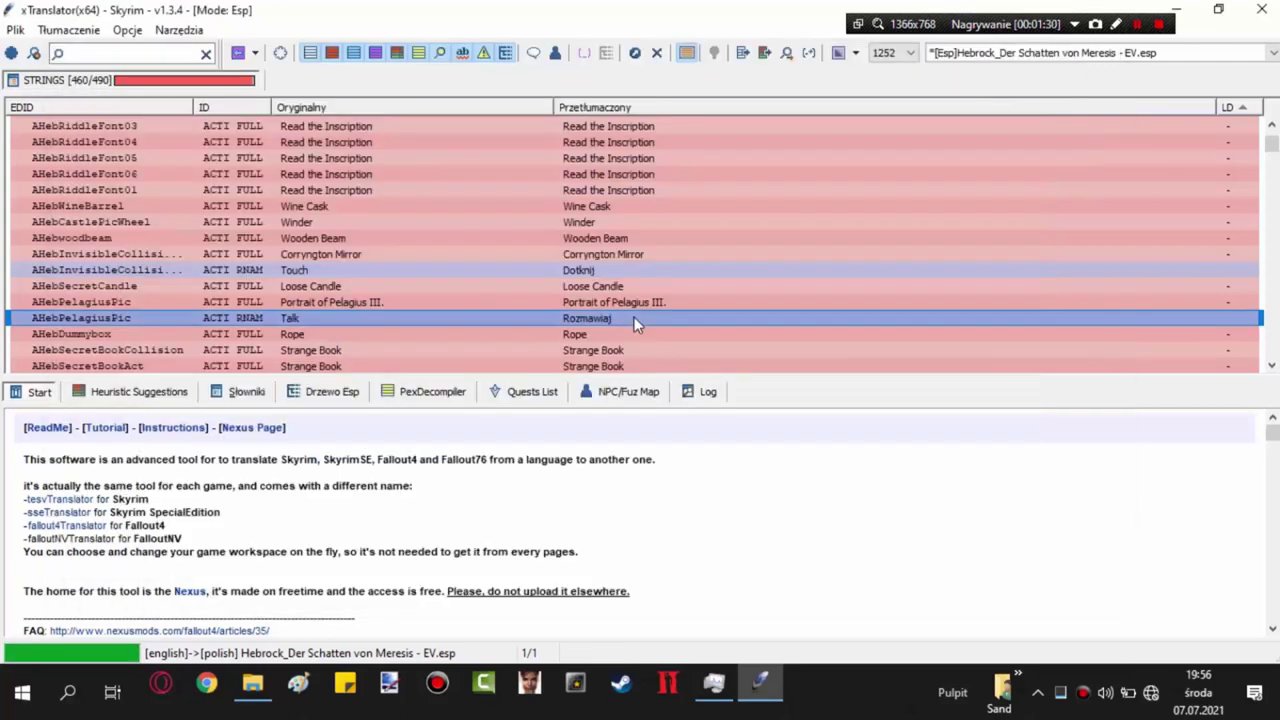
pyautogui.doubleClick(651, 350)
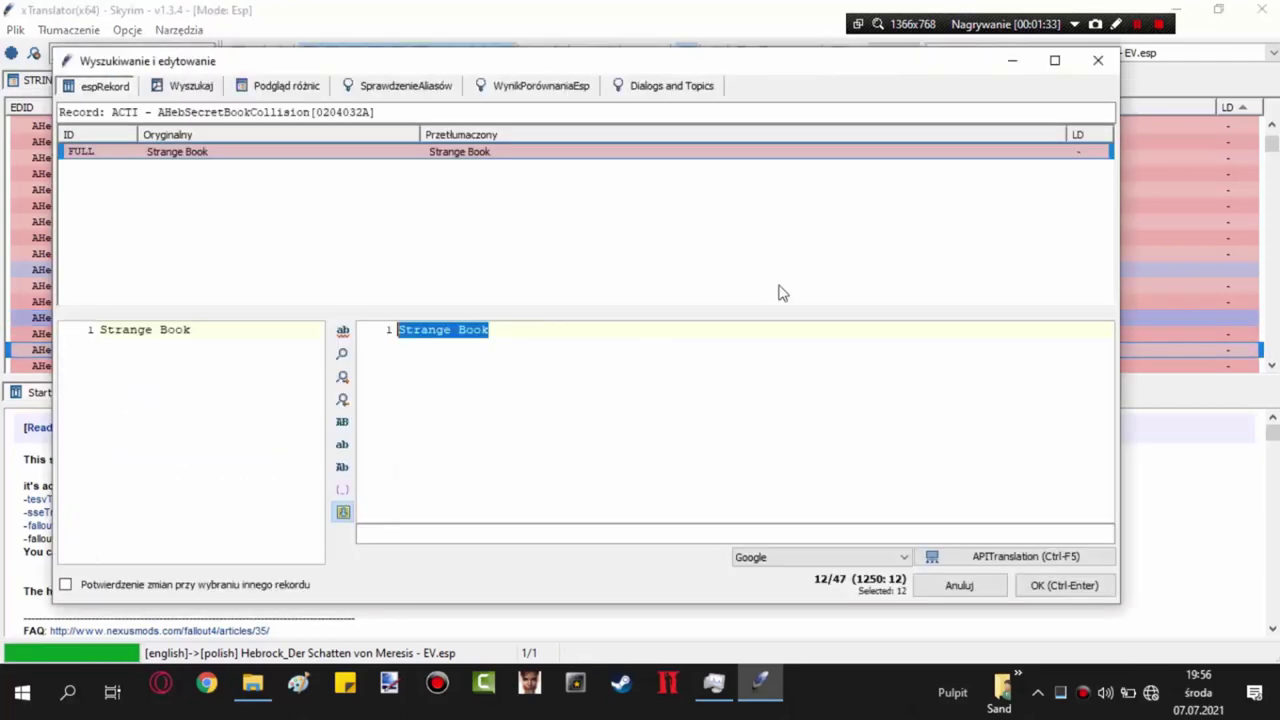
pyautogui.write('Dziwna')
pyautogui.click(1098, 61)
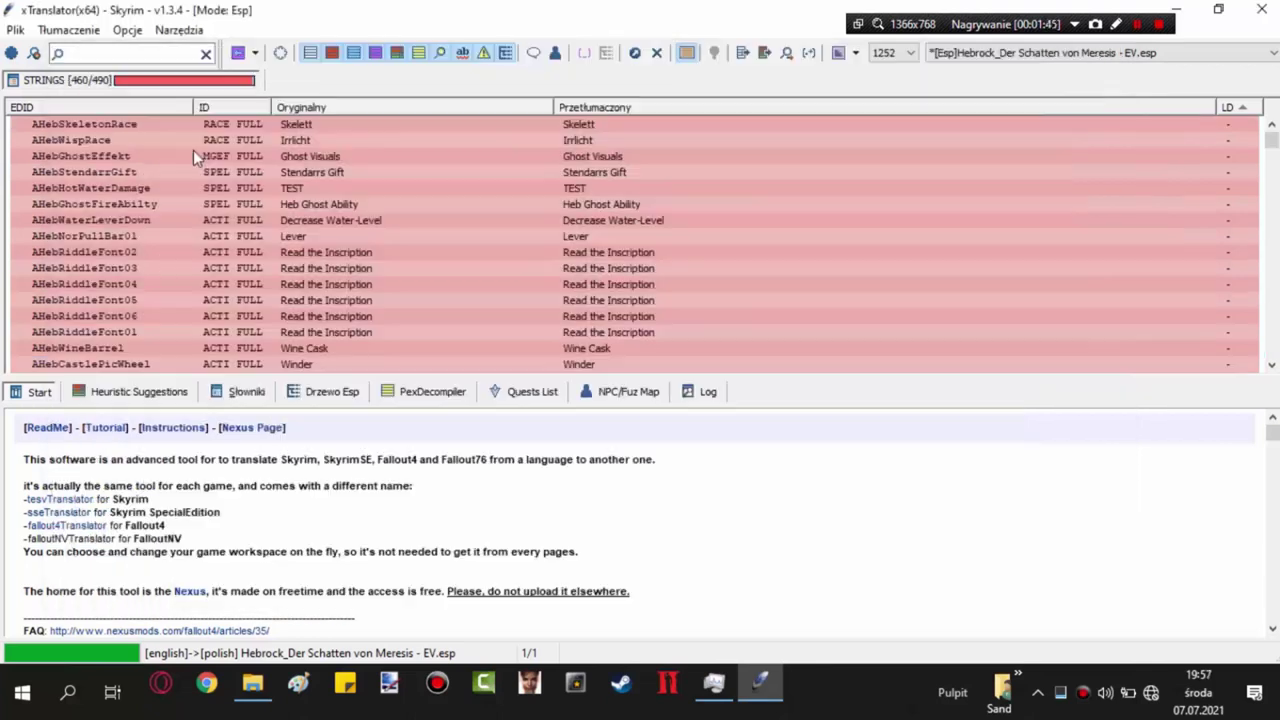
# Save the translations to the SSTStrings dictionary and display the list of dictionaries.
pyautogui.click(15, 30)
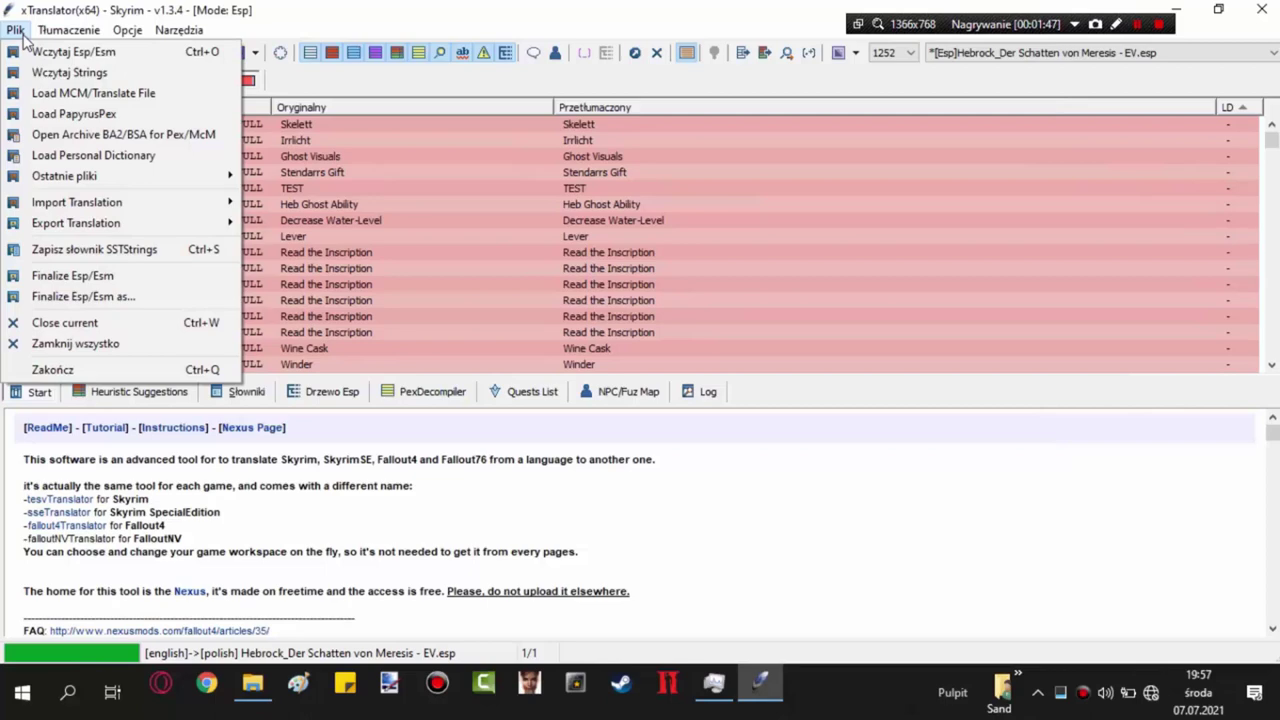
pyautogui.click(93, 256)
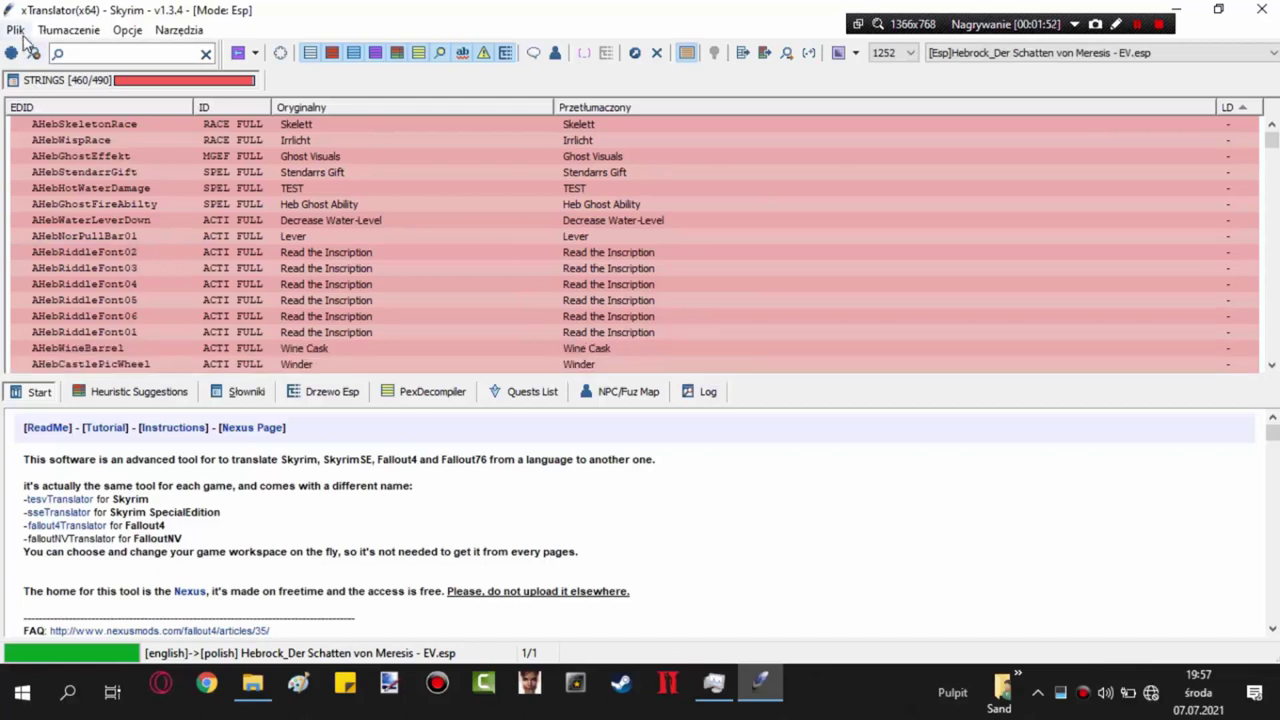
pyautogui.click(90, 399)
pyautogui.click(240, 392)
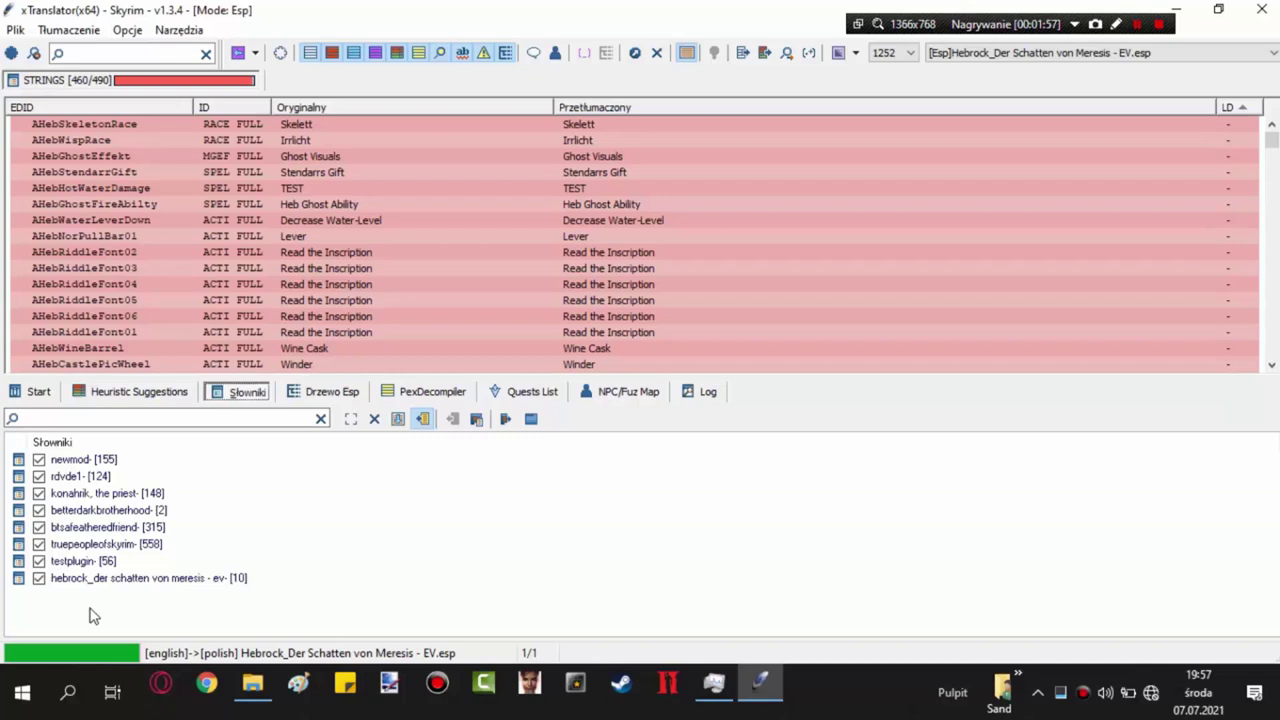
# Finalize the translated plugin as Hebrock_Der Schatten von Meresis - EV in the desktop's Data folder, and close that folder's window.
pyautogui.click(15, 29)
pyautogui.moveTo(65, 232)
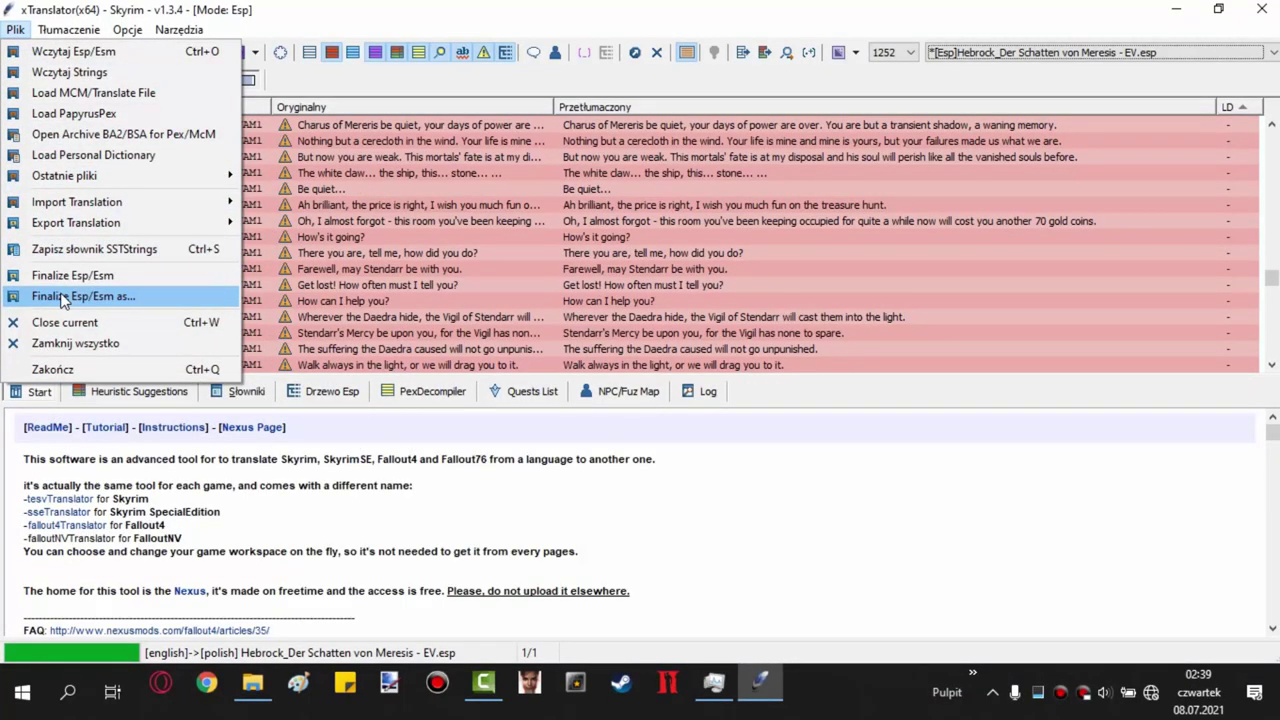
pyautogui.click(62, 297)
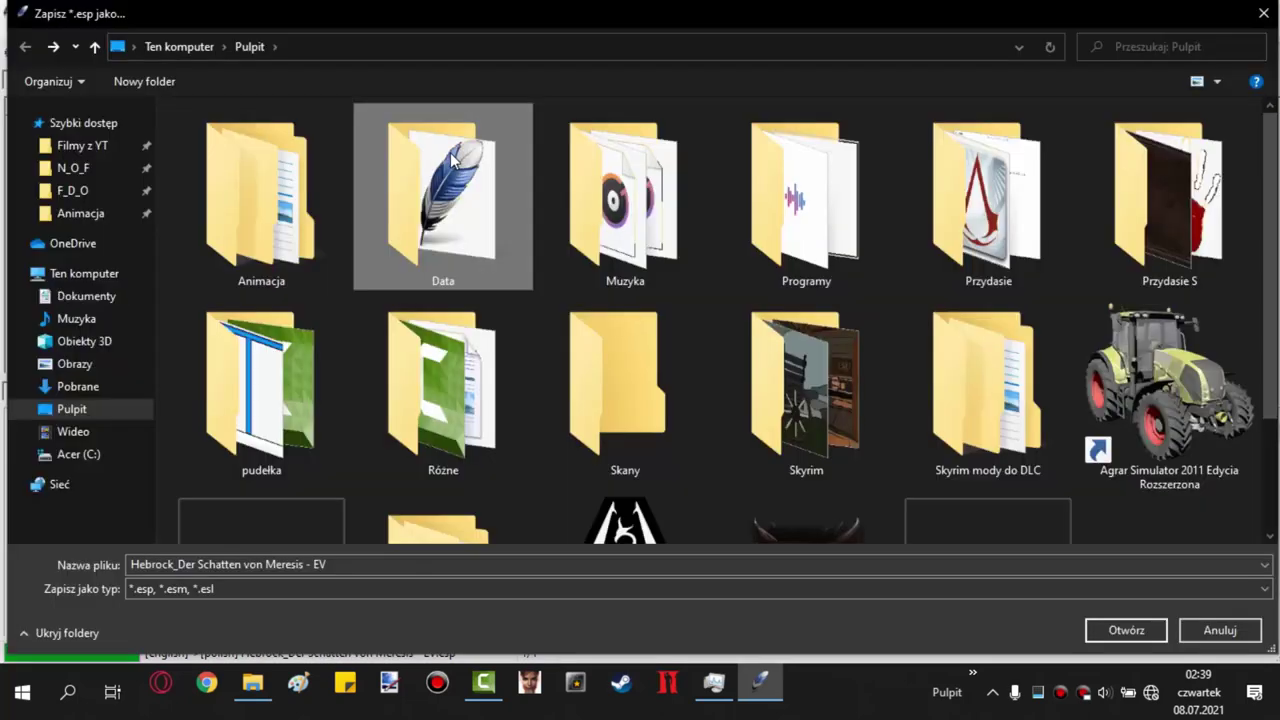
pyautogui.doubleClick(453, 158)
pyautogui.click(1128, 632)
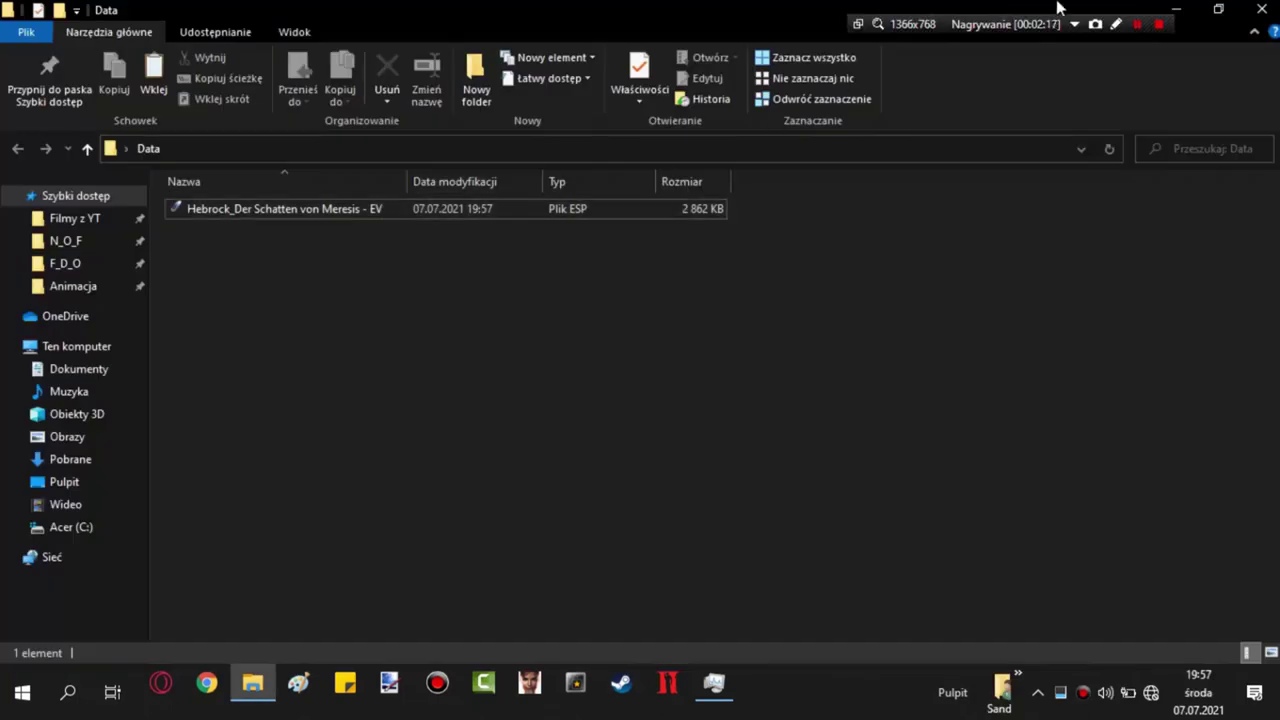
pyautogui.click(1262, 8)
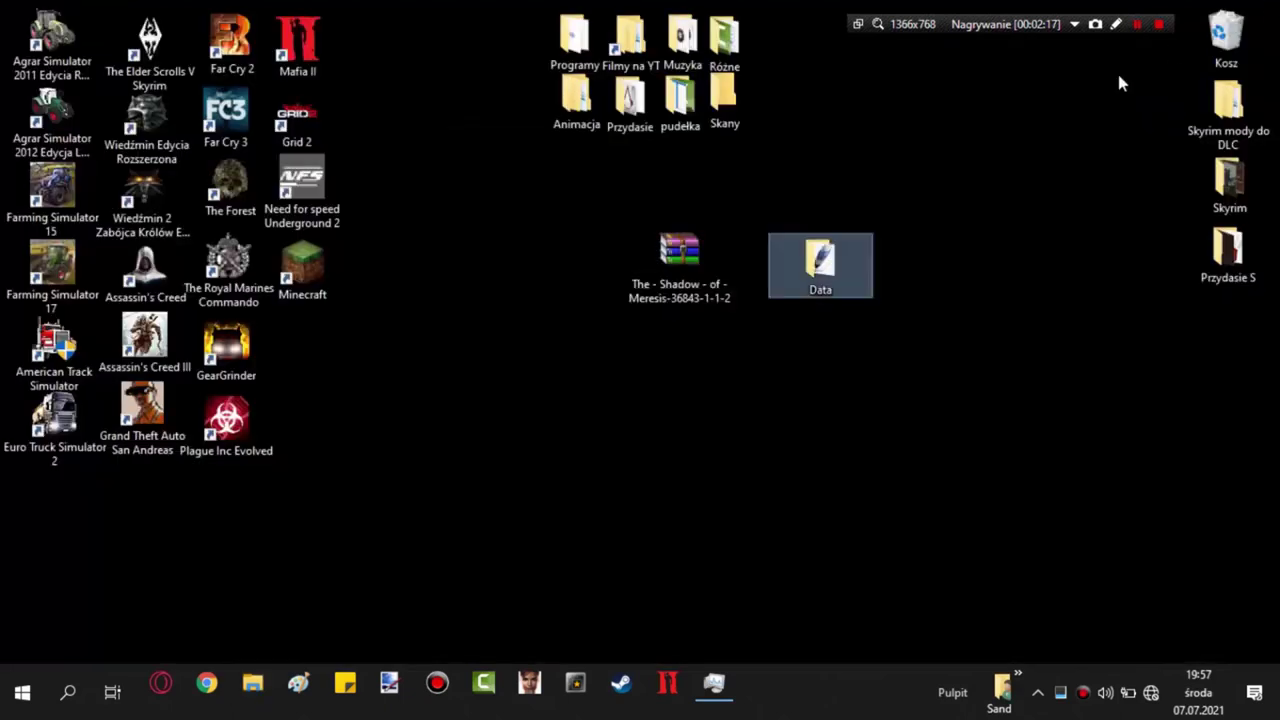
# Set up a RAR archive of the Data folder, reusing the original mod archive's name "The - Shadow - of - Meresis-36843-1-1-2".
pyautogui.rightClick(822, 276)
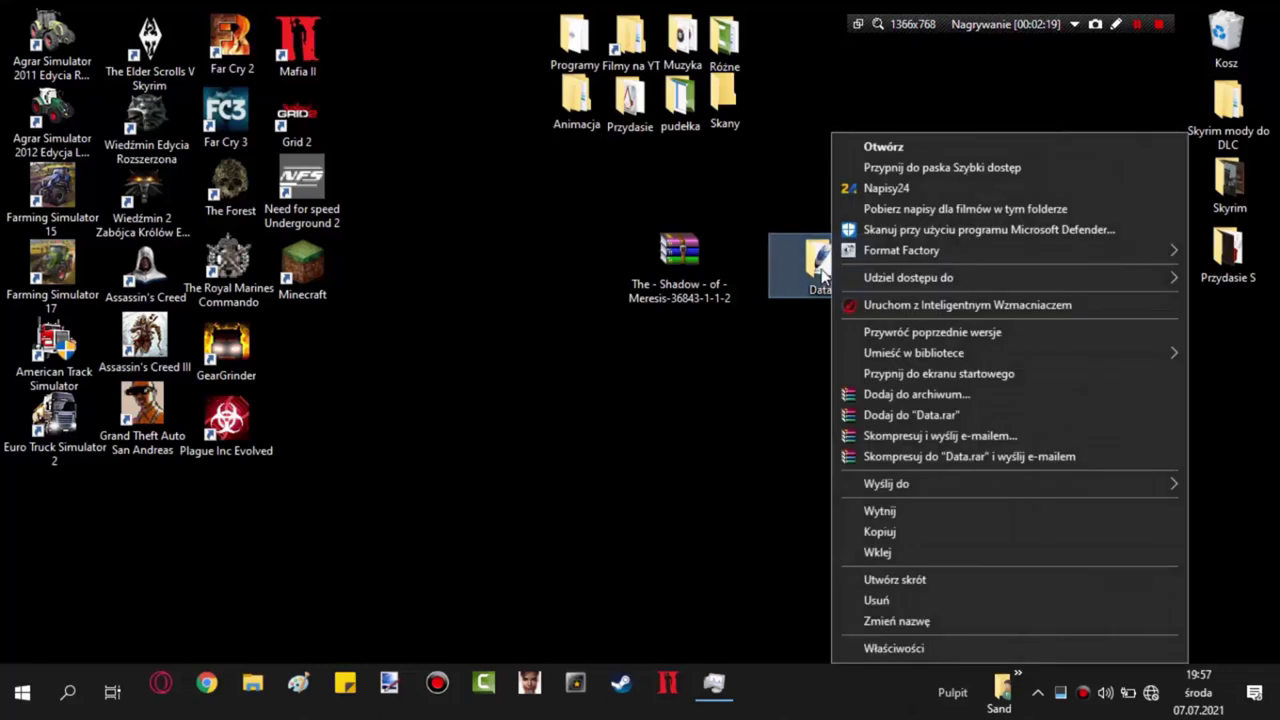
pyautogui.click(849, 396)
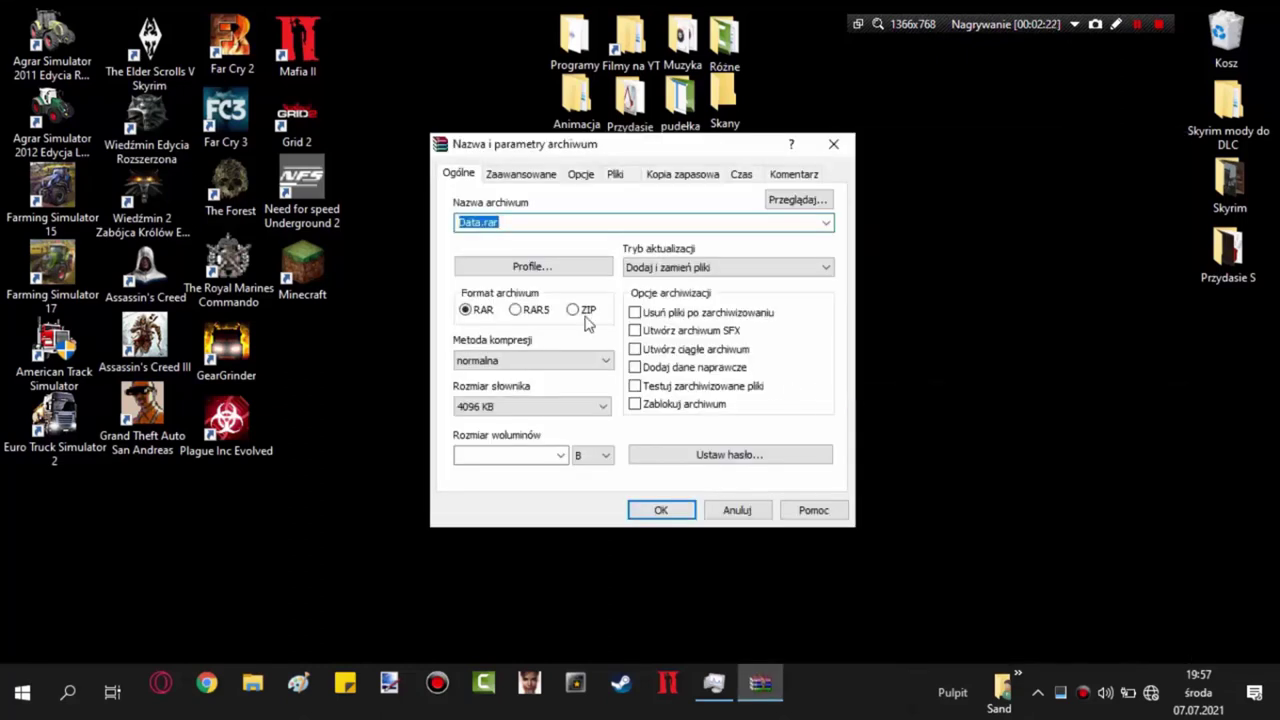
pyautogui.moveTo(585, 147); pyautogui.dragTo(852, 178)
pyautogui.rightClick(691, 249)
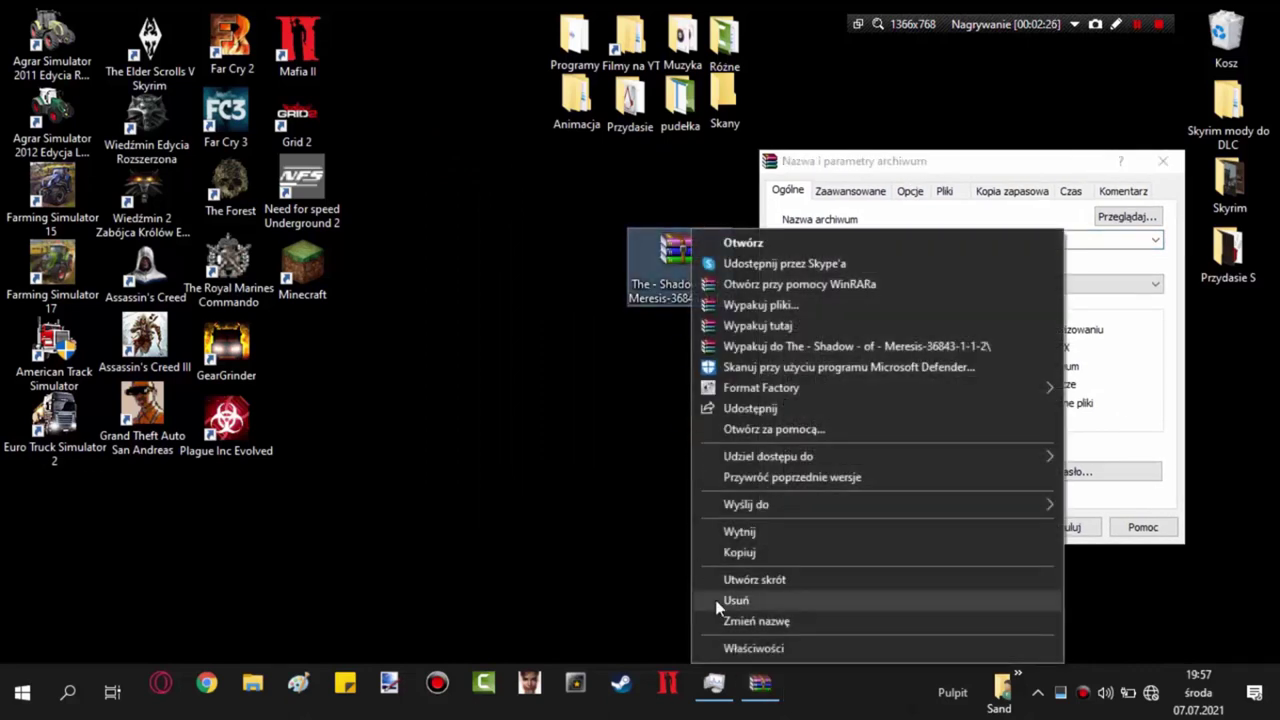
pyautogui.click(731, 622)
pyautogui.hotkey('ctrl', 'c')
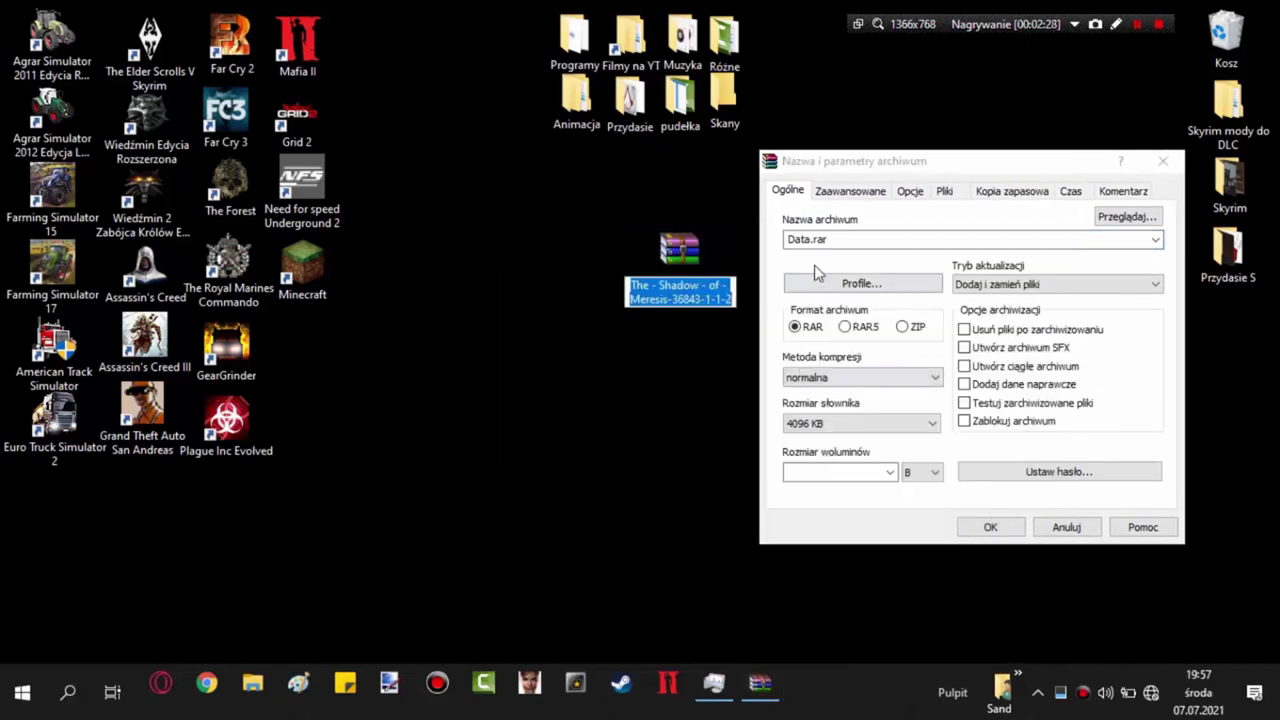
pyautogui.click(808, 240)
pyautogui.doubleClick(808, 240)
pyautogui.hotkey('ctrl', 'v')
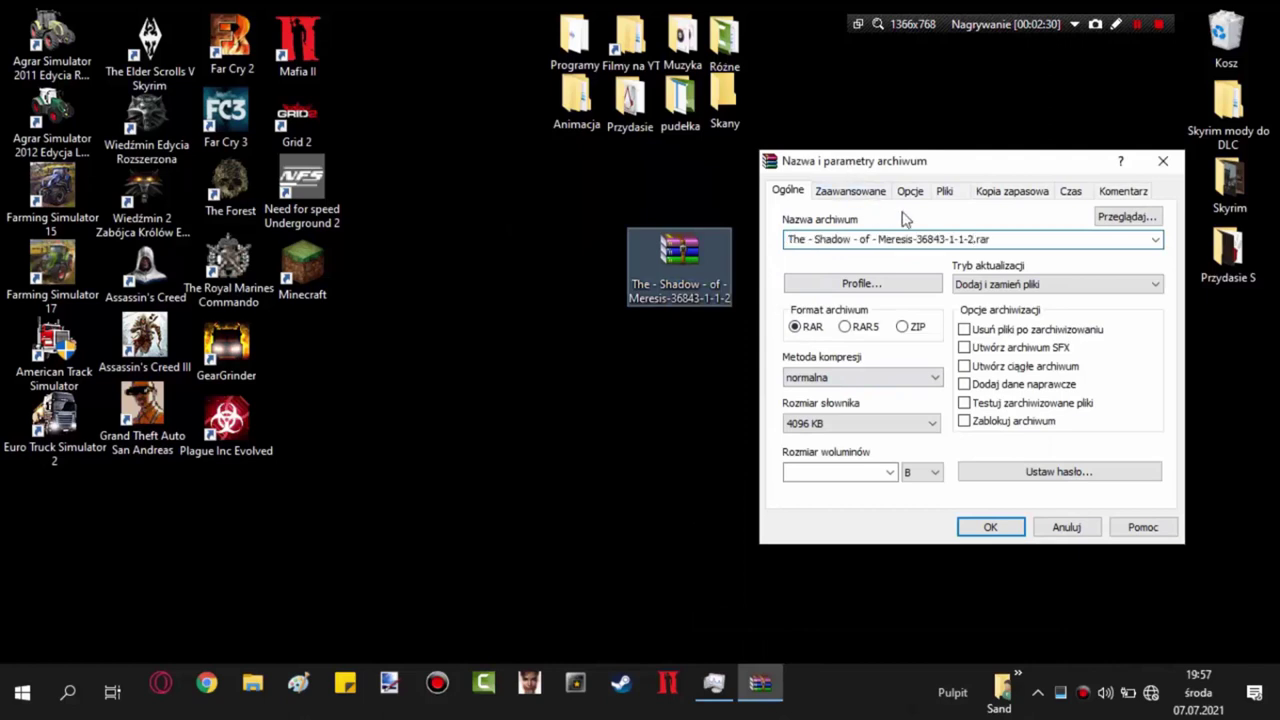
# Replace the number suffix in the archive name with "(Polish Translation)" and create the archive.
pyautogui.moveTo(971, 240); pyautogui.dragTo(917, 240)
pyautogui.press('BackSpace')
pyautogui.press('BackSpace')
pyautogui.write('(Polish Translation)')
pyautogui.click(990, 527)
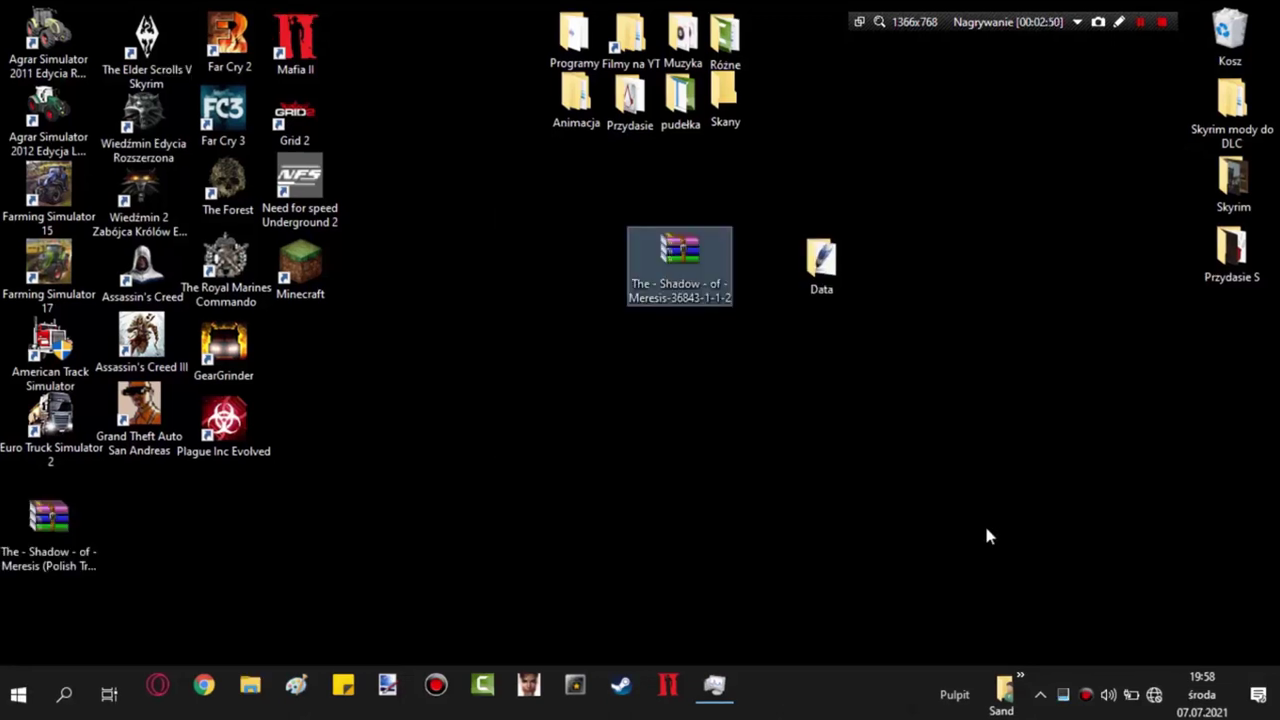
# Place the Polish Translation archive below the original mod archive on the desktop and delete the Data folder.
pyautogui.moveTo(98, 535); pyautogui.dragTo(750, 378)
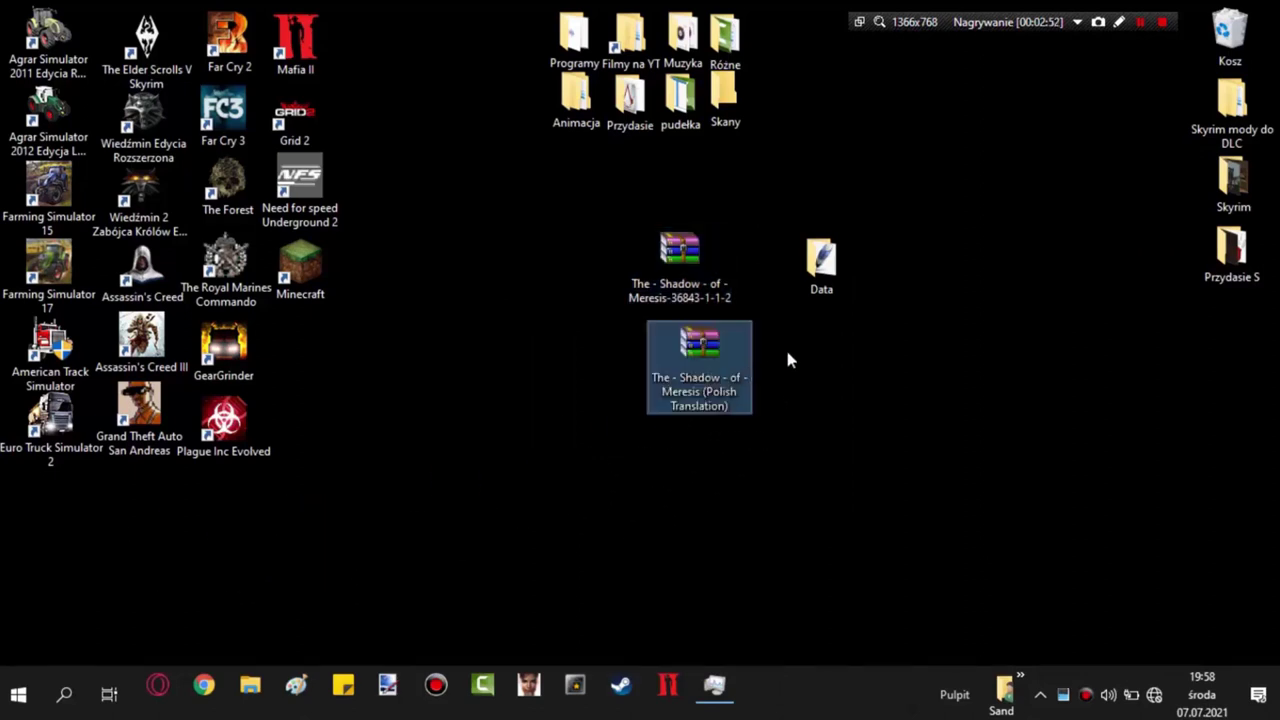
pyautogui.moveTo(826, 290); pyautogui.dragTo(914, 263)
pyautogui.press('Delete')
pyautogui.moveTo(700, 345); pyautogui.dragTo(676, 365)
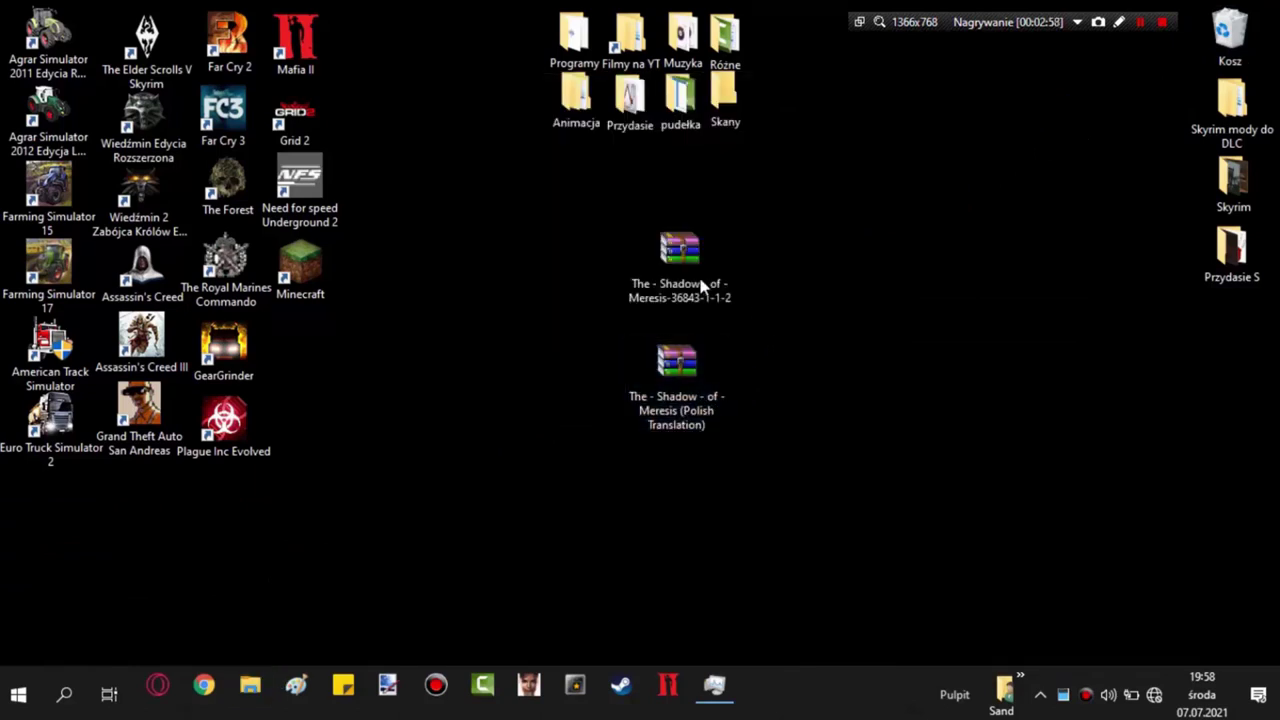
# Extract TestPlugin.esp from the Bendu Olos Only Hope archive to the desktop, close the archive, and place the plugin below it.
pyautogui.click(712, 286)
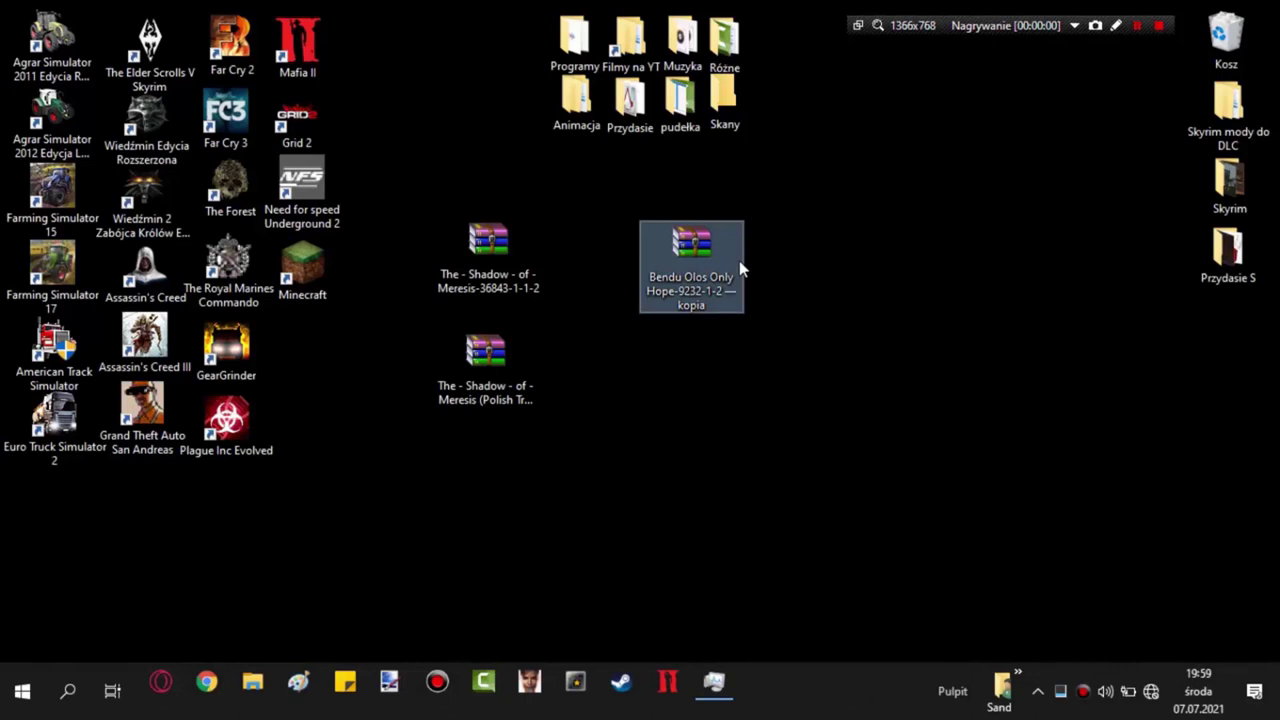
pyautogui.doubleClick(740, 268)
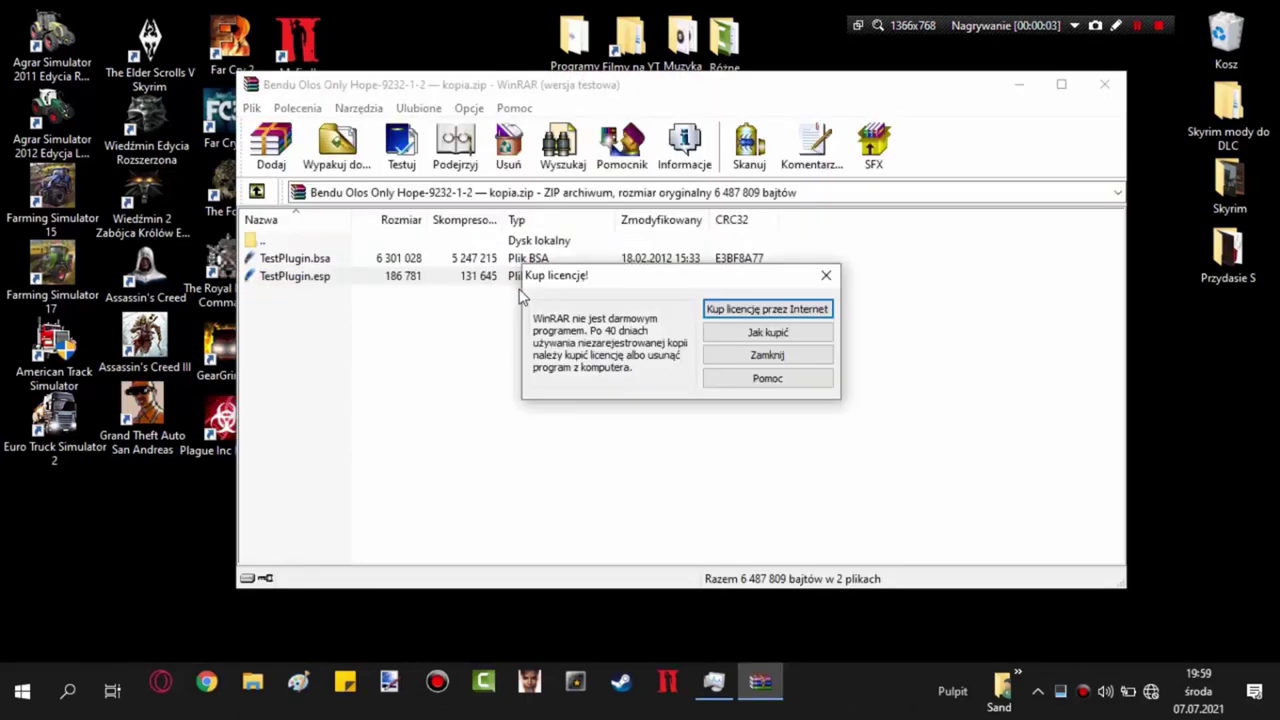
pyautogui.click(824, 278)
pyautogui.click(512, 276)
pyautogui.moveTo(512, 278); pyautogui.dragTo(1151, 437)
pyautogui.click(1116, 89)
pyautogui.moveTo(1157, 372); pyautogui.dragTo(693, 352)
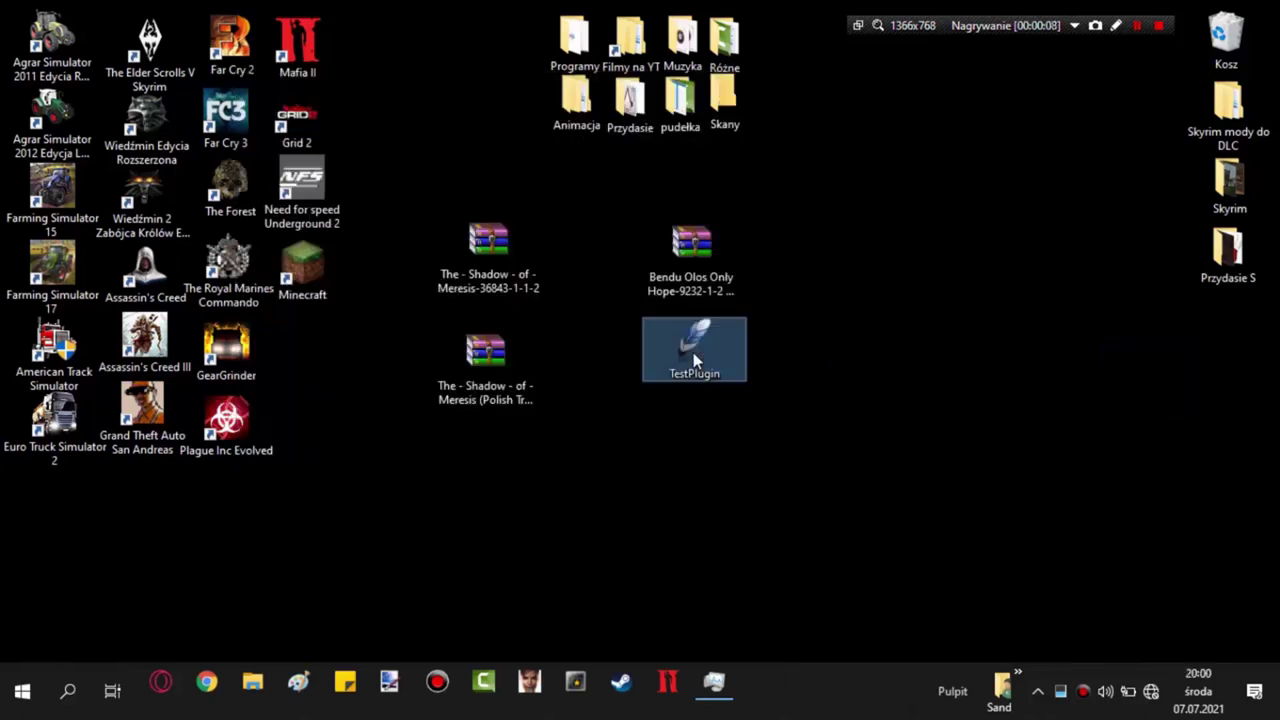
# Open the extracted TestPlugin.esp in xTranslator, maximize the window, and finalize the plugin with its Polish strings.
pyautogui.rightClick(693, 352)
pyautogui.click(766, 246)
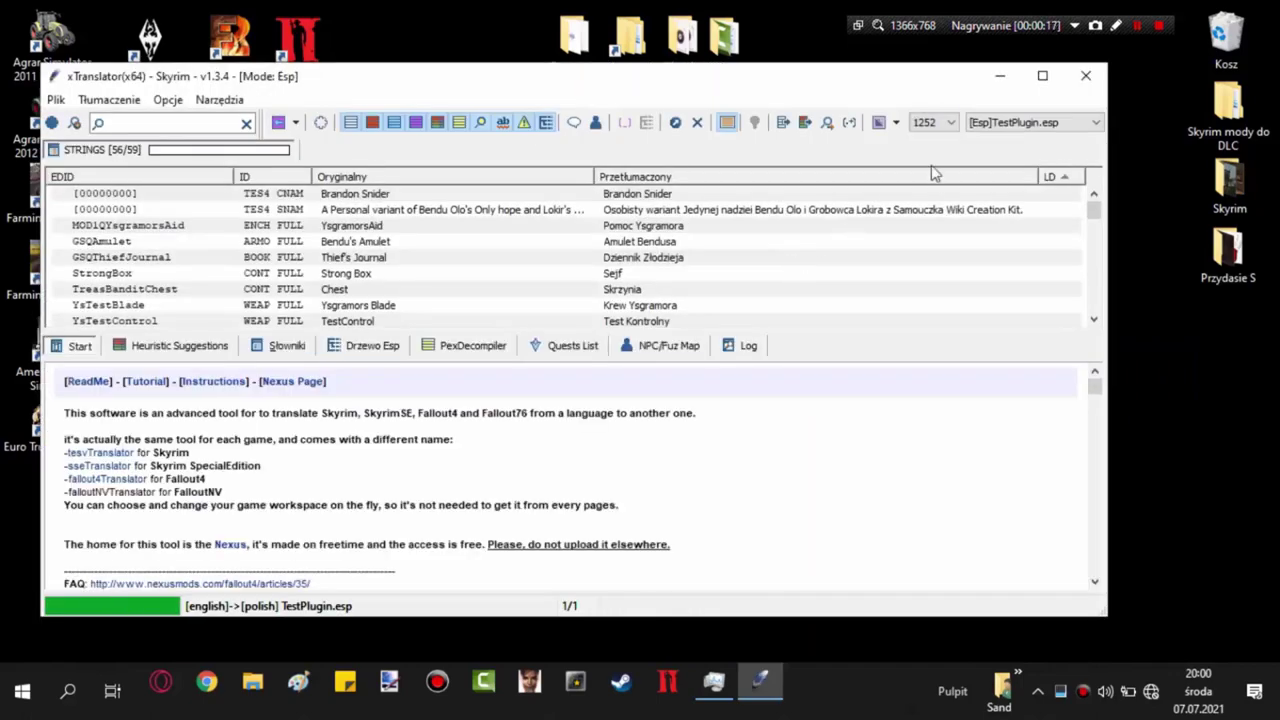
pyautogui.click(1042, 76)
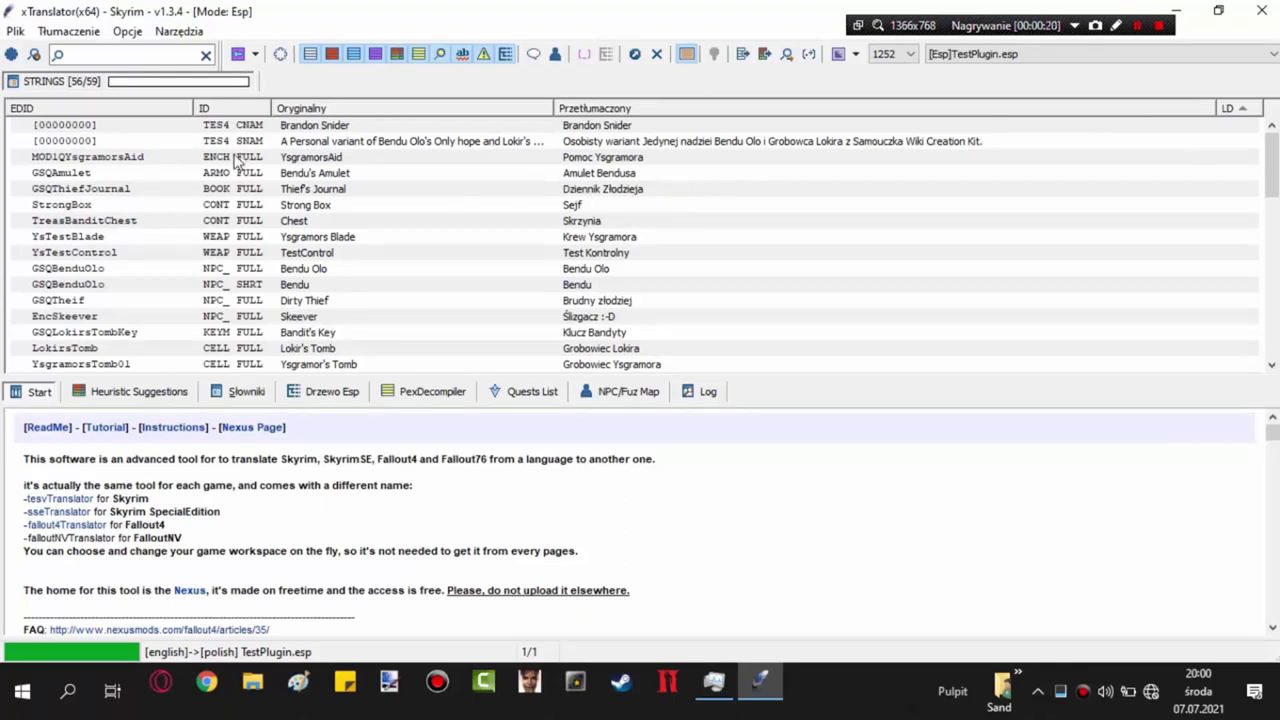
pyautogui.click(12, 32)
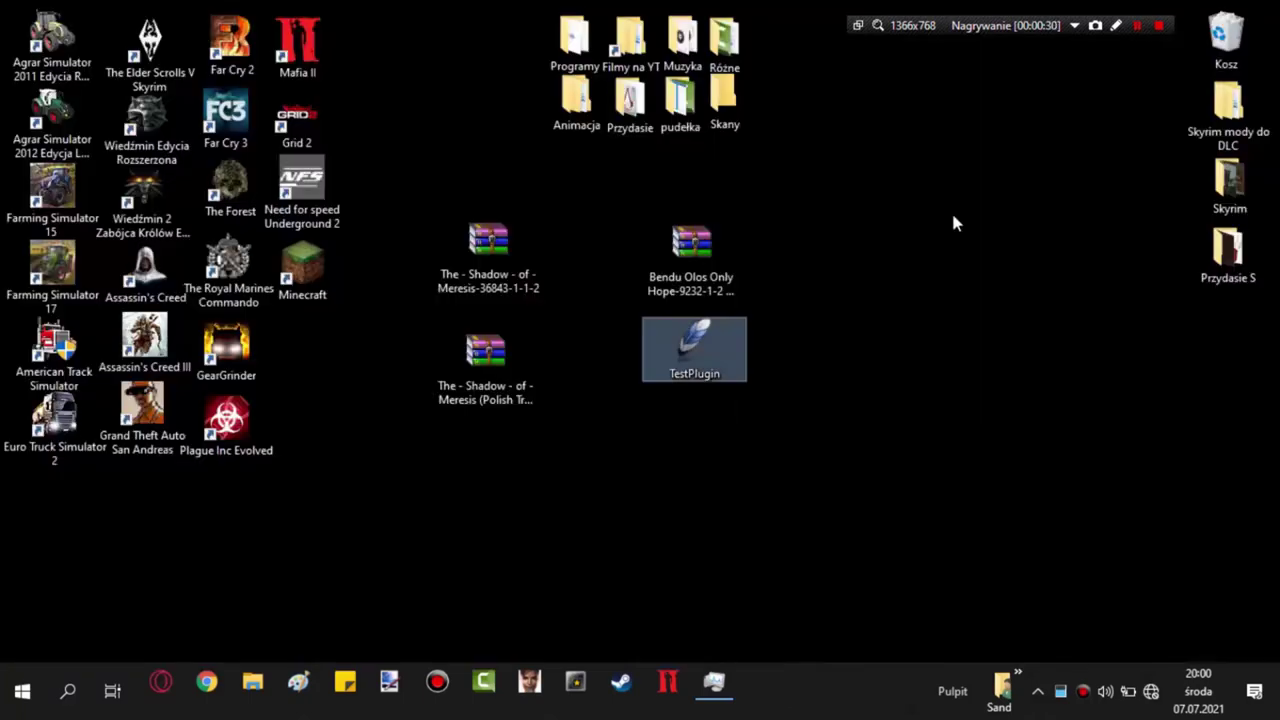
# Pack the TestPlugin file into a RAR archive named "Bendu Olos (Polish Translation)".
pyautogui.rightClick(718, 357)
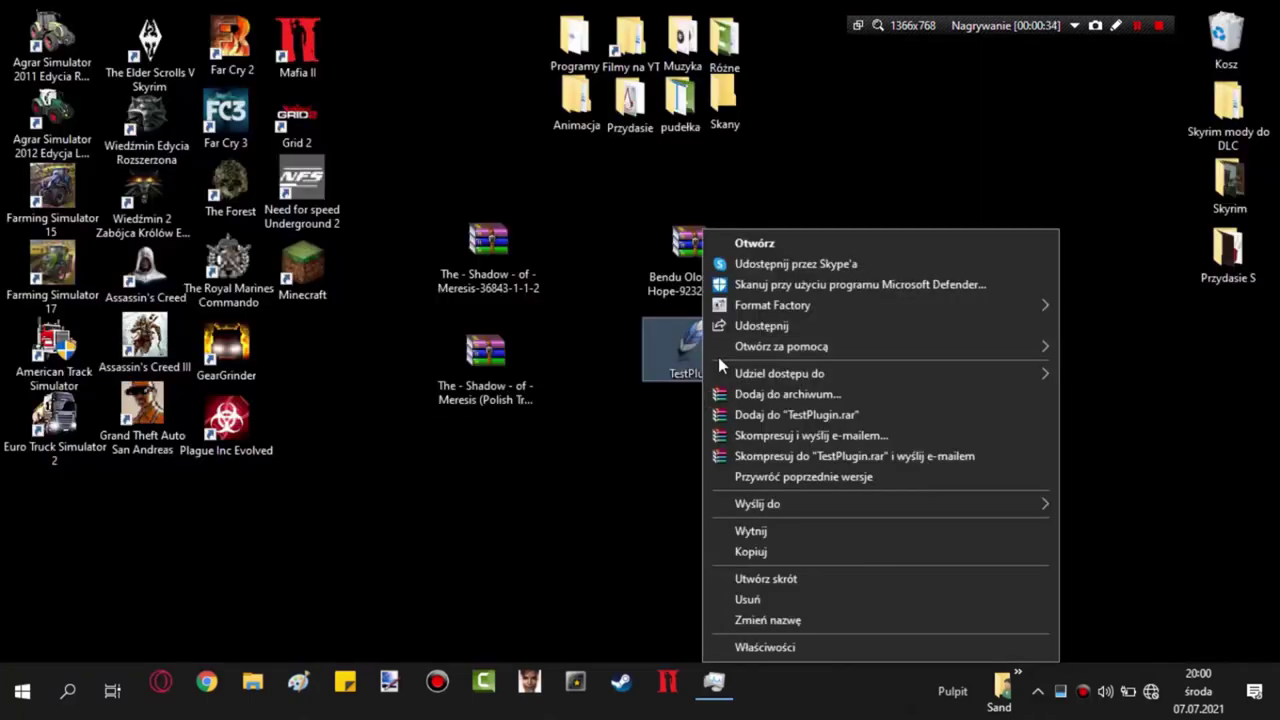
pyautogui.click(780, 391)
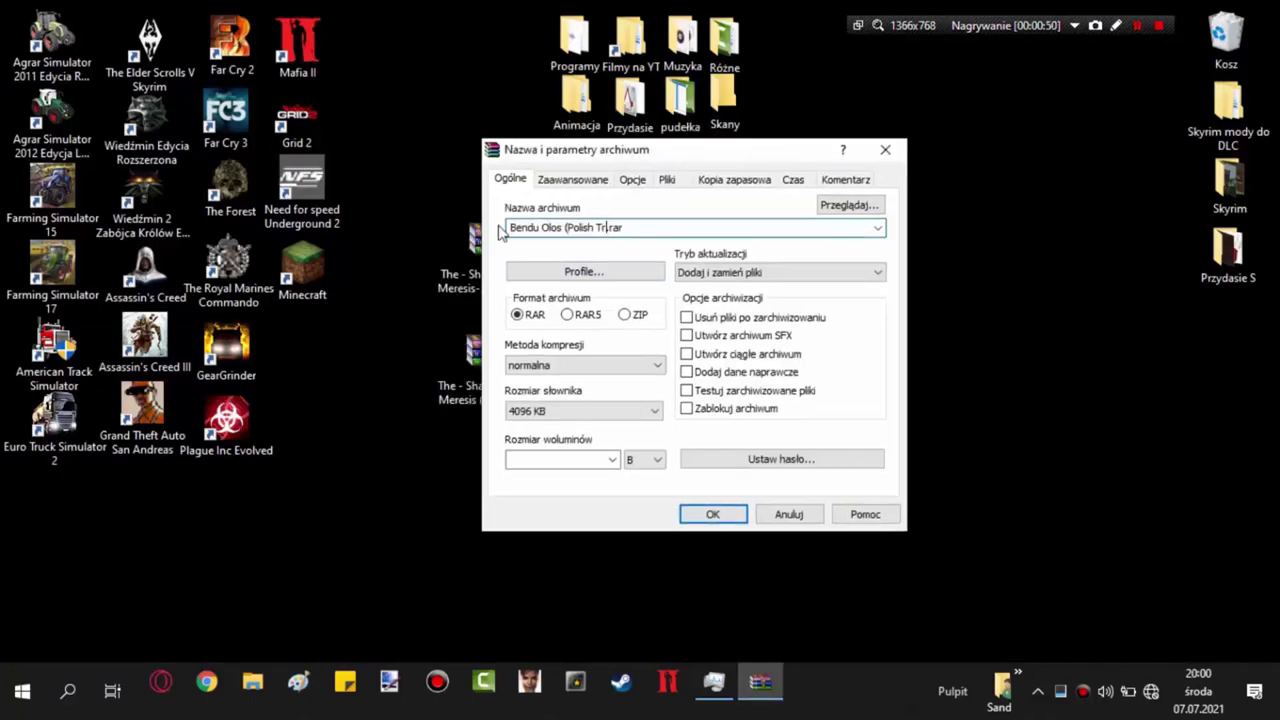
pyautogui.write('anslation)')
pyautogui.press('Return')
# Delete the loose TestPlugin file and place the Bendu Olos Polish Translation archive below the original Bendu Olos archive on the desktop.
pyautogui.moveTo(60, 530); pyautogui.dragTo(850, 346)
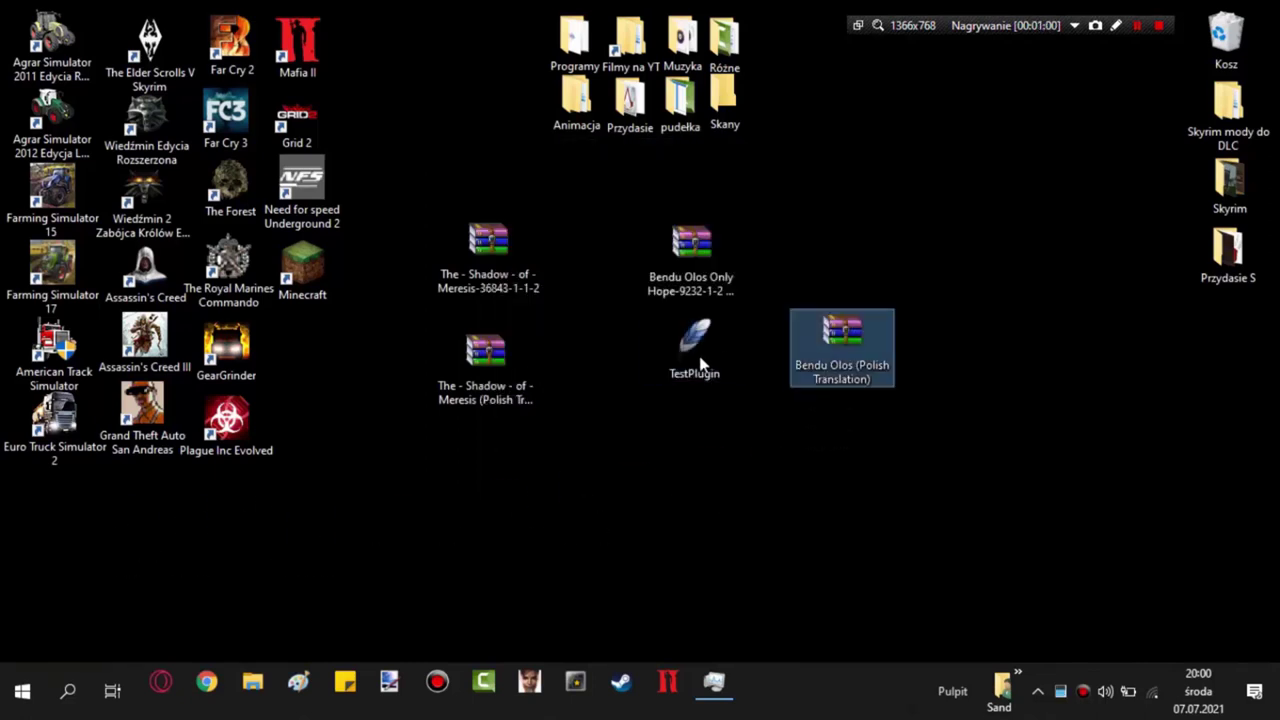
pyautogui.moveTo(700, 366); pyautogui.dragTo(1226, 38)
pyautogui.moveTo(845, 335); pyautogui.dragTo(692, 346)
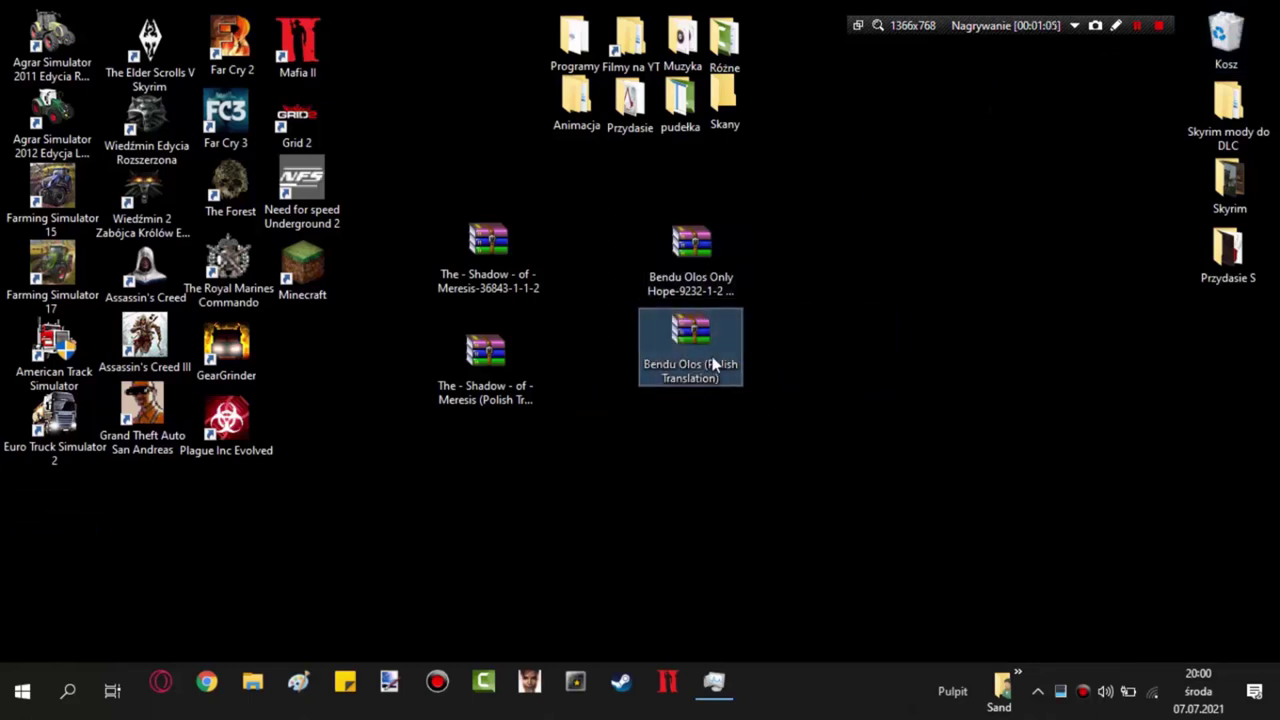